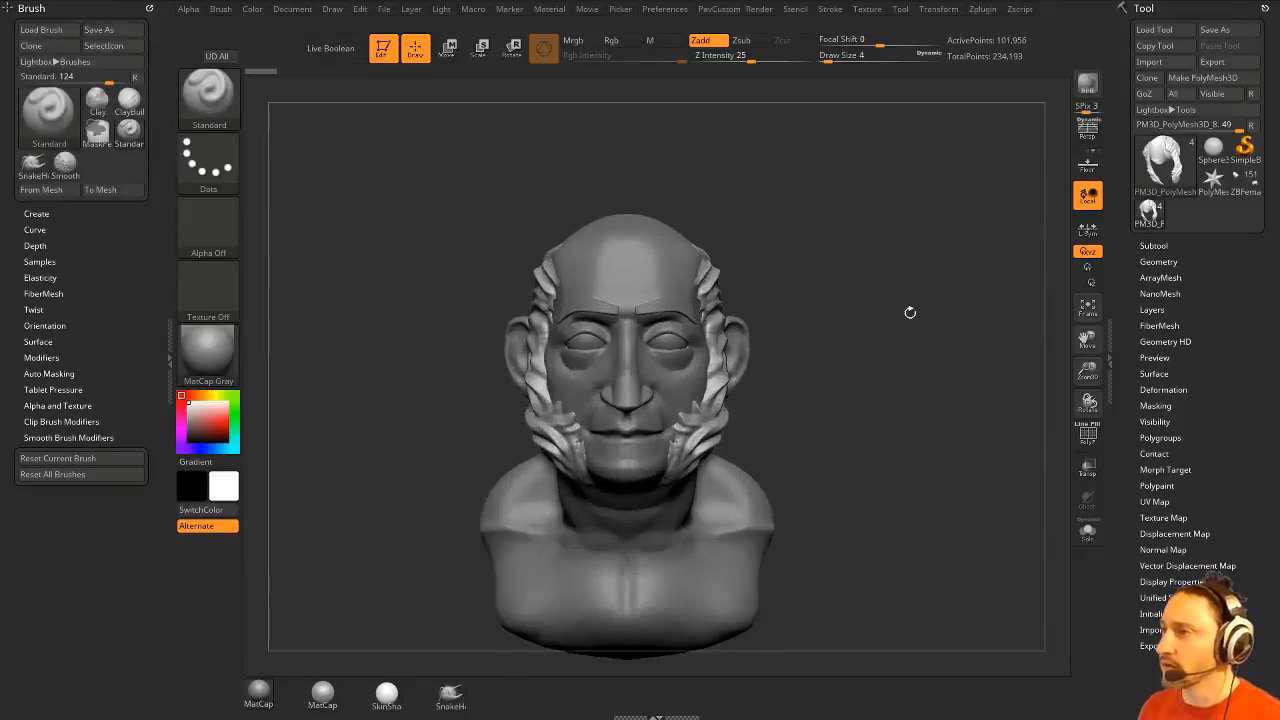
# Make the ChopsMcGee bust mesh the active subtool, set the draw size to 49, and inspect the head.
pyautogui.press('s')
pyautogui.moveTo(683, 396); pyautogui.dragTo(700, 396)
pyautogui.keyDown('alt'); pyautogui.click(740, 376); pyautogui.keyUp('alt')
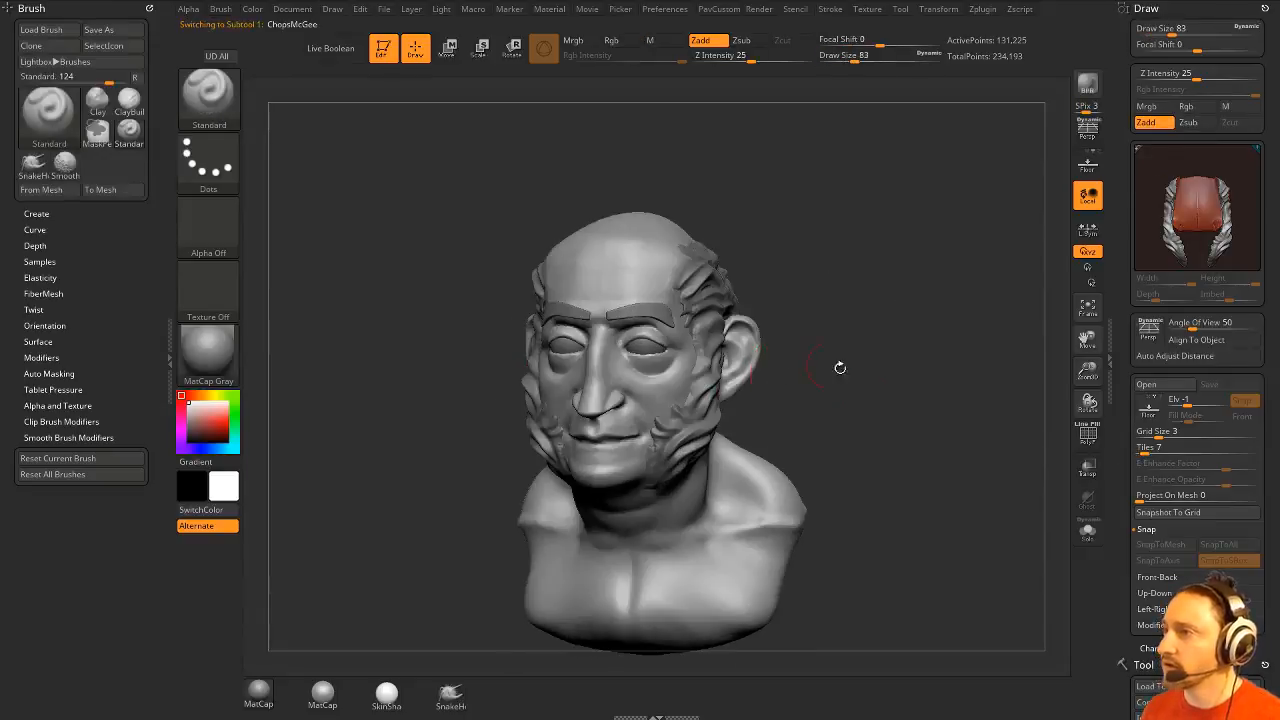
pyautogui.keyDown('alt'); pyautogui.moveTo(848, 362); pyautogui.dragTo(853, 322); pyautogui.keyUp('alt')
pyautogui.moveTo(322, 693)
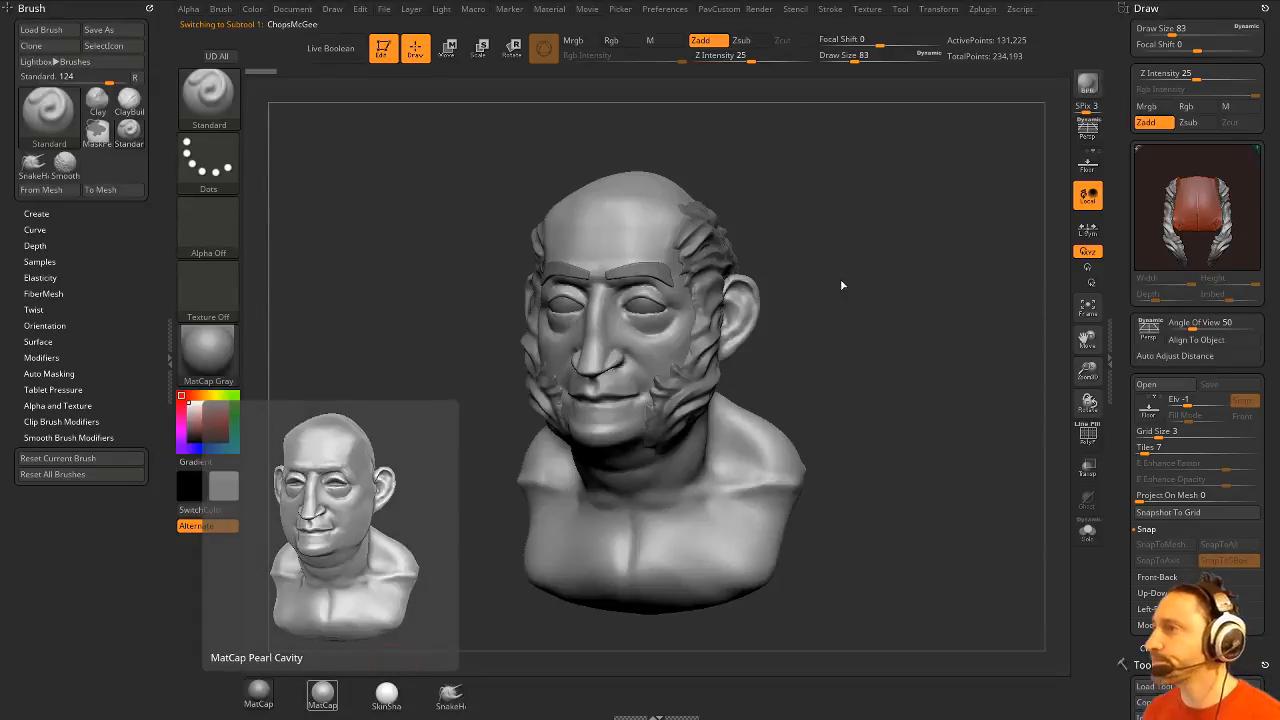
pyautogui.moveTo(842, 286); pyautogui.dragTo(914, 243)
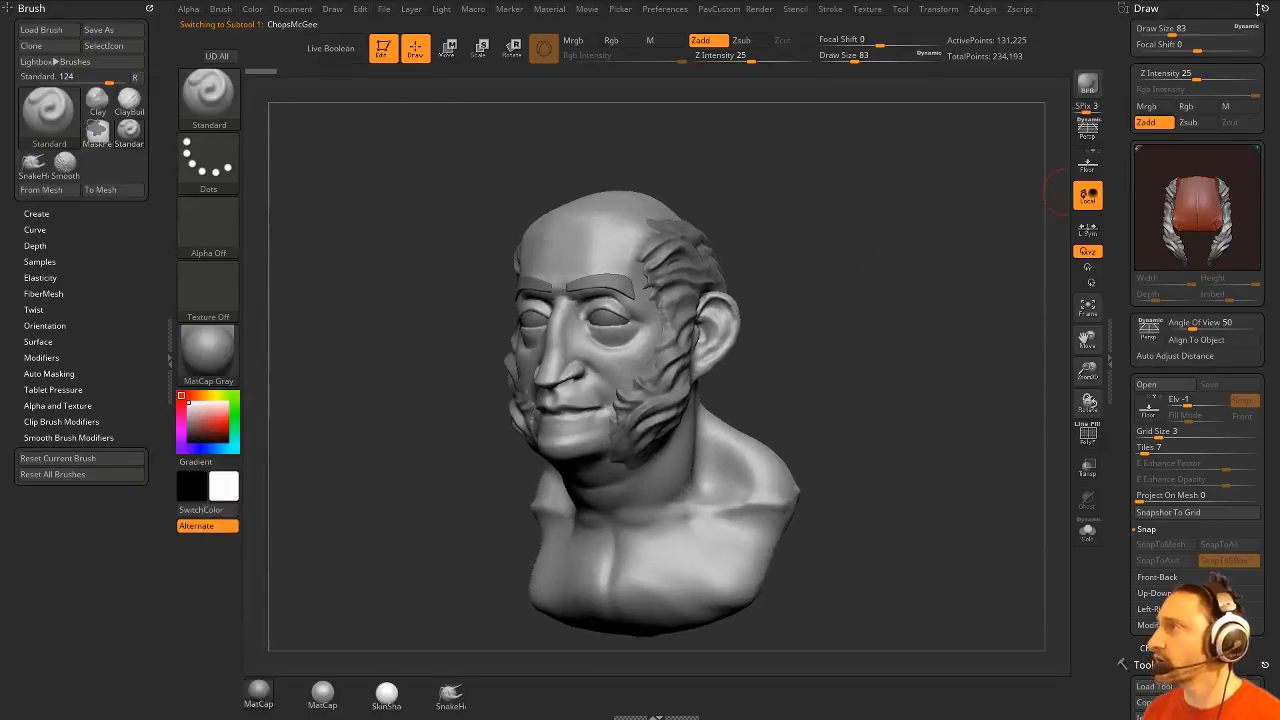
pyautogui.click(1265, 12)
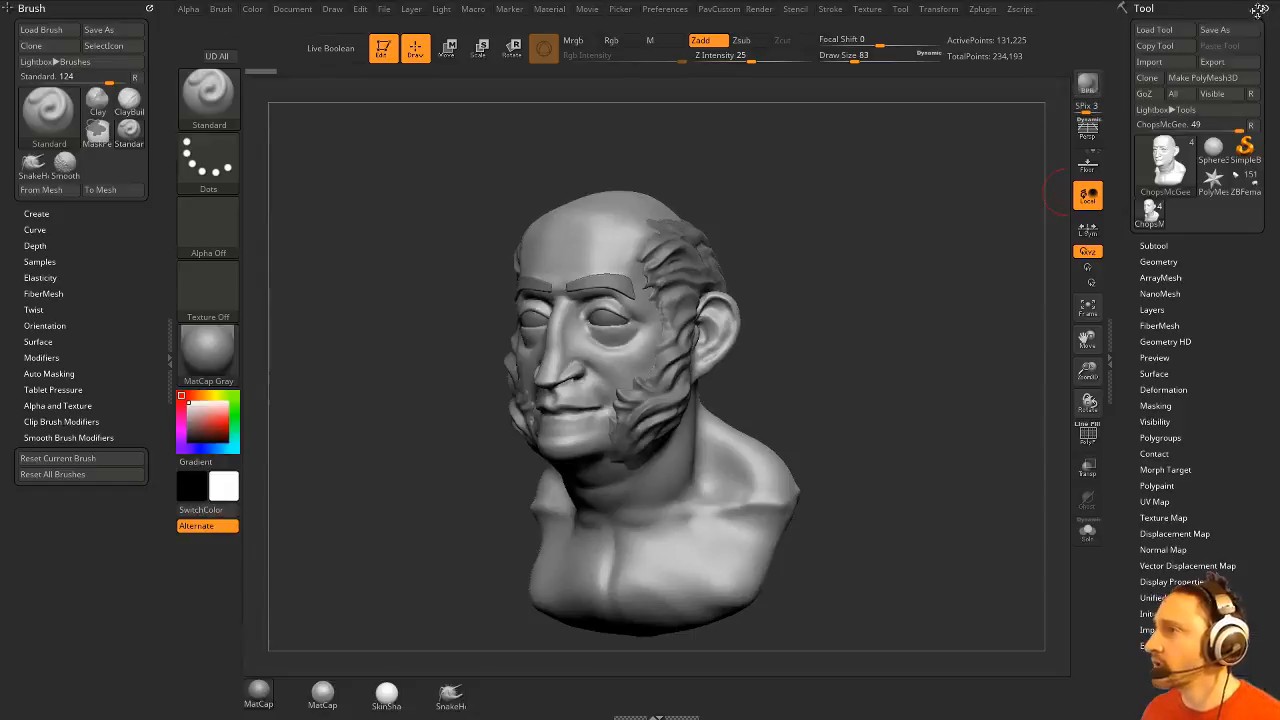
pyautogui.moveTo(815, 300)
pyautogui.mouseDown()
pyautogui.moveTo(835, 297)
pyautogui.moveTo(697, 274)
pyautogui.mouseUp()
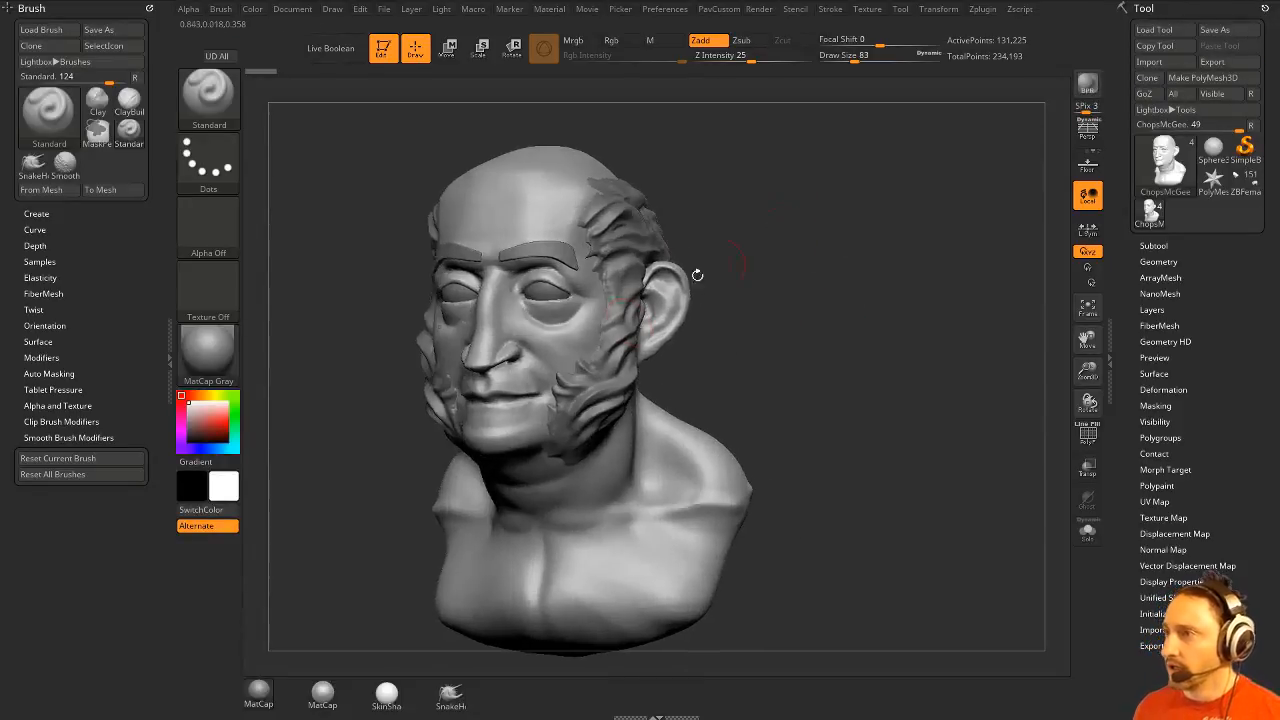
pyautogui.keyDown('alt'); pyautogui.click(632, 290); pyautogui.keyUp('alt')
pyautogui.keyDown('alt'); pyautogui.click(563, 252); pyautogui.keyUp('alt')
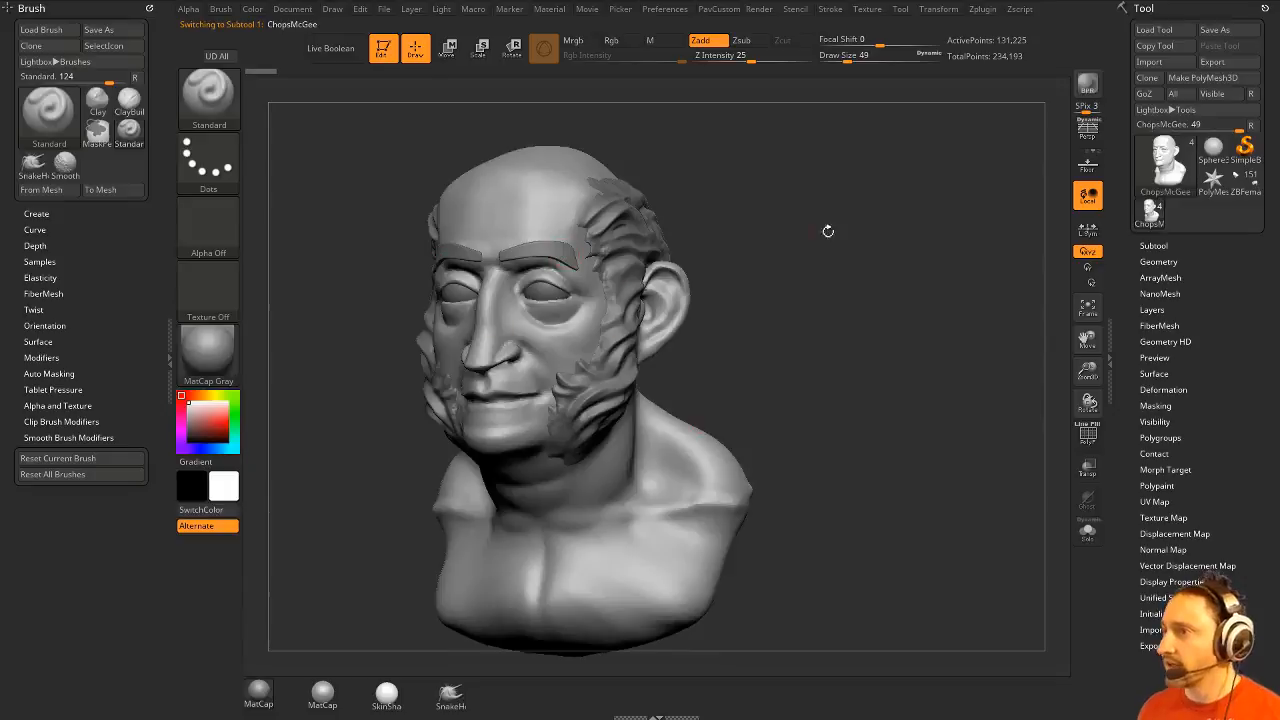
# Hide every subtool except the ChopsMcGee bust and display its polygroup wireframe.
pyautogui.click(1154, 246)
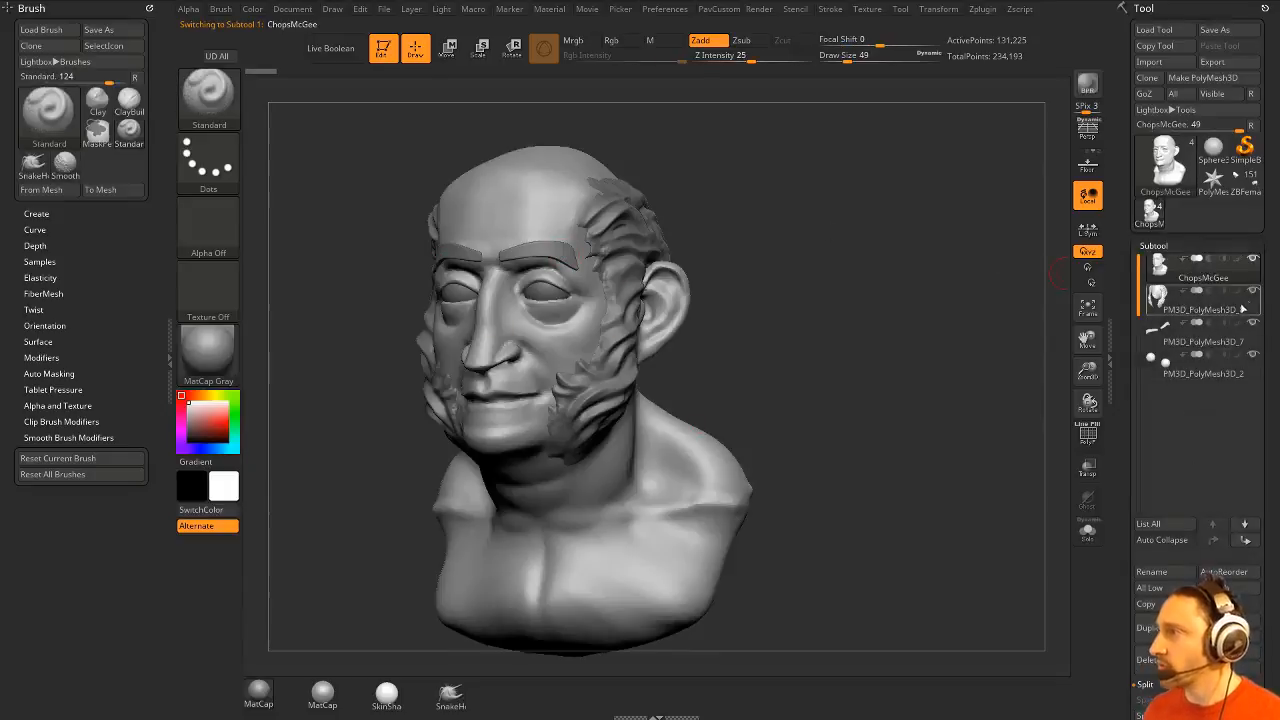
pyautogui.click(1252, 260)
pyautogui.moveTo(800, 300)
pyautogui.mouseDown()
pyautogui.moveTo(922, 322)
pyautogui.moveTo(948, 352)
pyautogui.moveTo(943, 386)
pyautogui.moveTo(970, 378)
pyautogui.moveTo(920, 367)
pyautogui.moveTo(968, 372)
pyautogui.moveTo(905, 427)
pyautogui.moveTo(932, 362)
pyautogui.moveTo(967, 355)
pyautogui.moveTo(903, 331)
pyautogui.mouseUp()
pyautogui.click(1088, 434)
# Merge the whole bust mesh into a single polygroup.
pyautogui.press('ctrl')
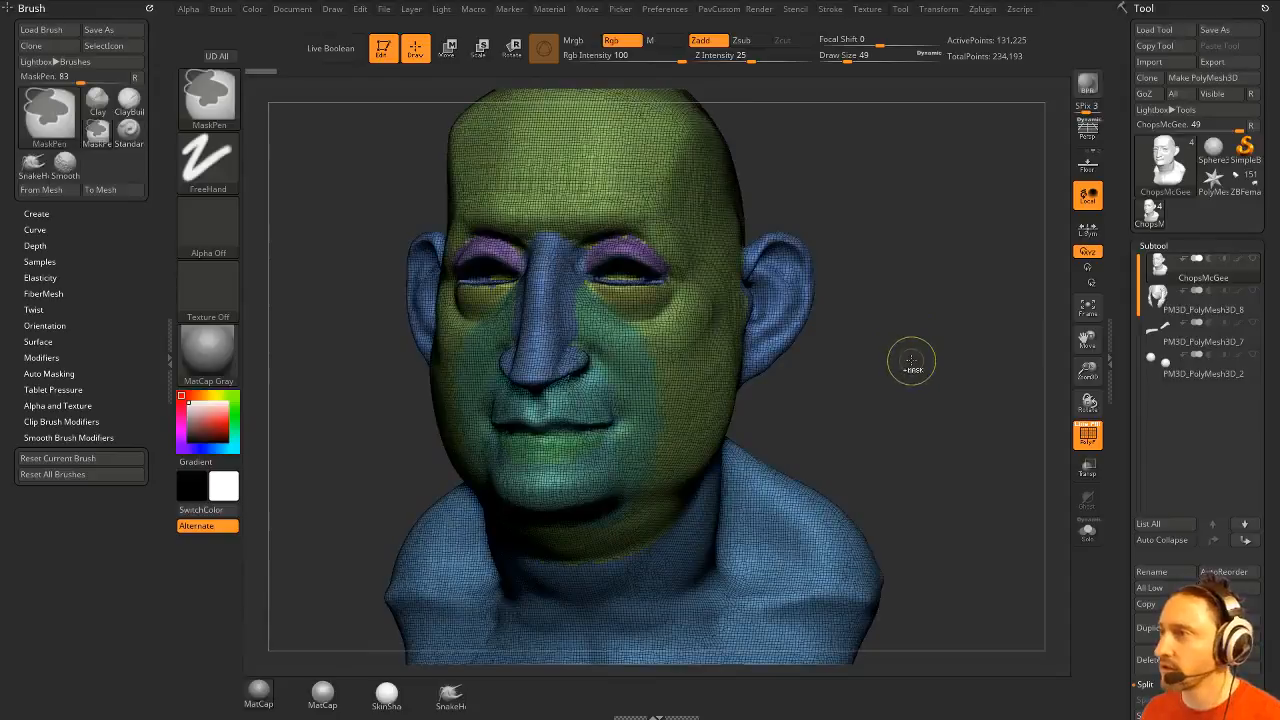
pyautogui.hotkey('ctrl', 'w')
pyautogui.moveTo(917, 366)
pyautogui.mouseDown()
pyautogui.moveTo(871, 337)
pyautogui.moveTo(901, 394)
pyautogui.moveTo(893, 385)
pyautogui.mouseUp()
# Insert a Sphere32 primitive at the centre of the mouth with the IMM_Base_Primitives brush.
pyautogui.press('b')
pyautogui.press('i')
pyautogui.press('p')
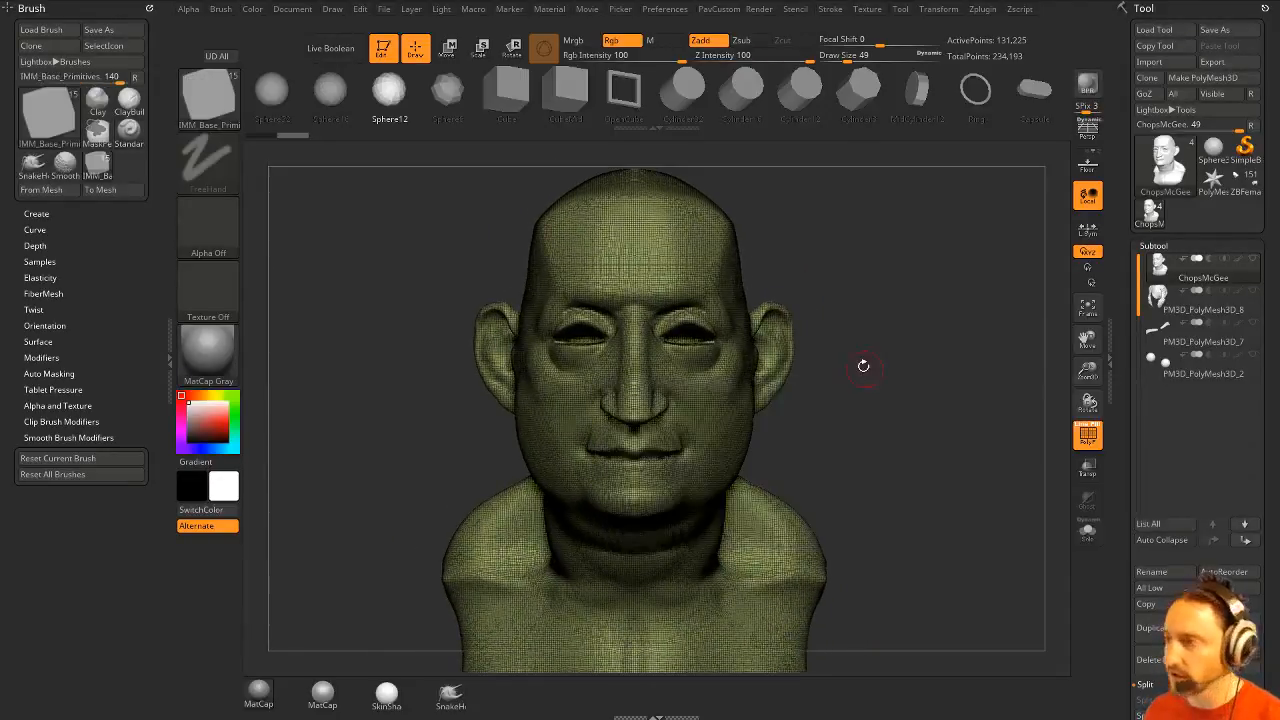
pyautogui.press('m')
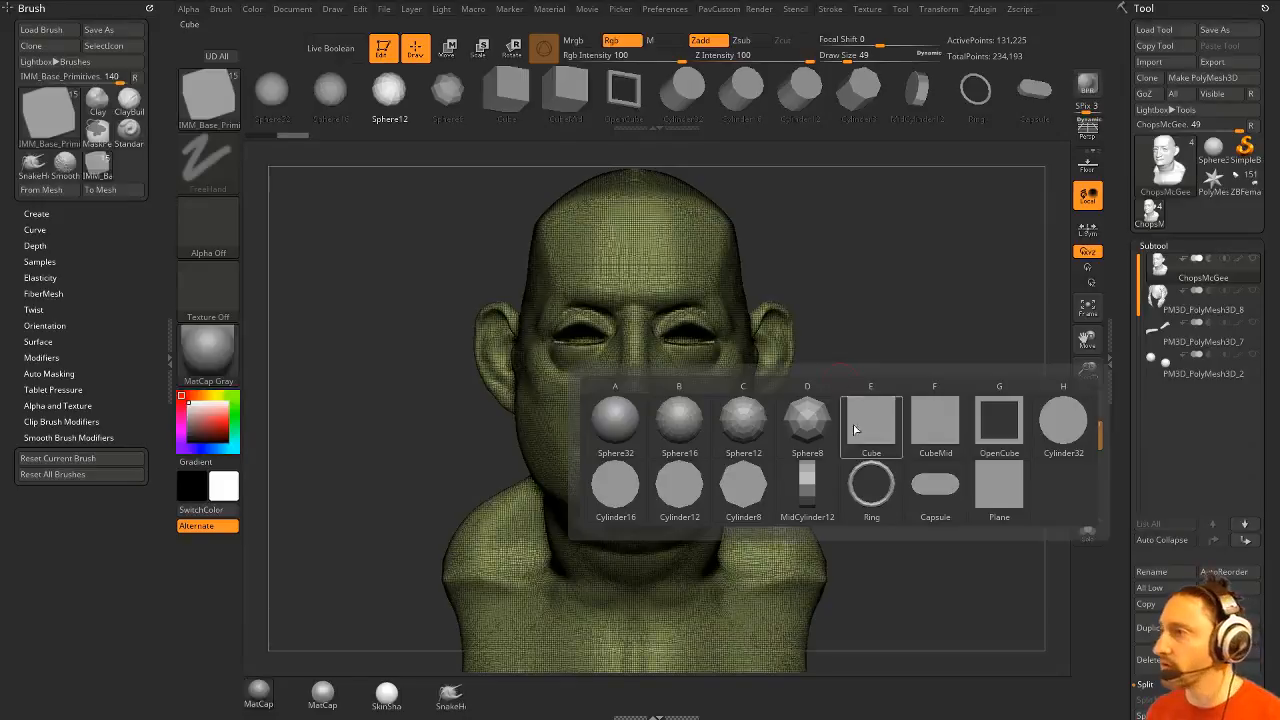
pyautogui.click(625, 428)
pyautogui.moveTo(840, 385); pyautogui.dragTo(816, 376)
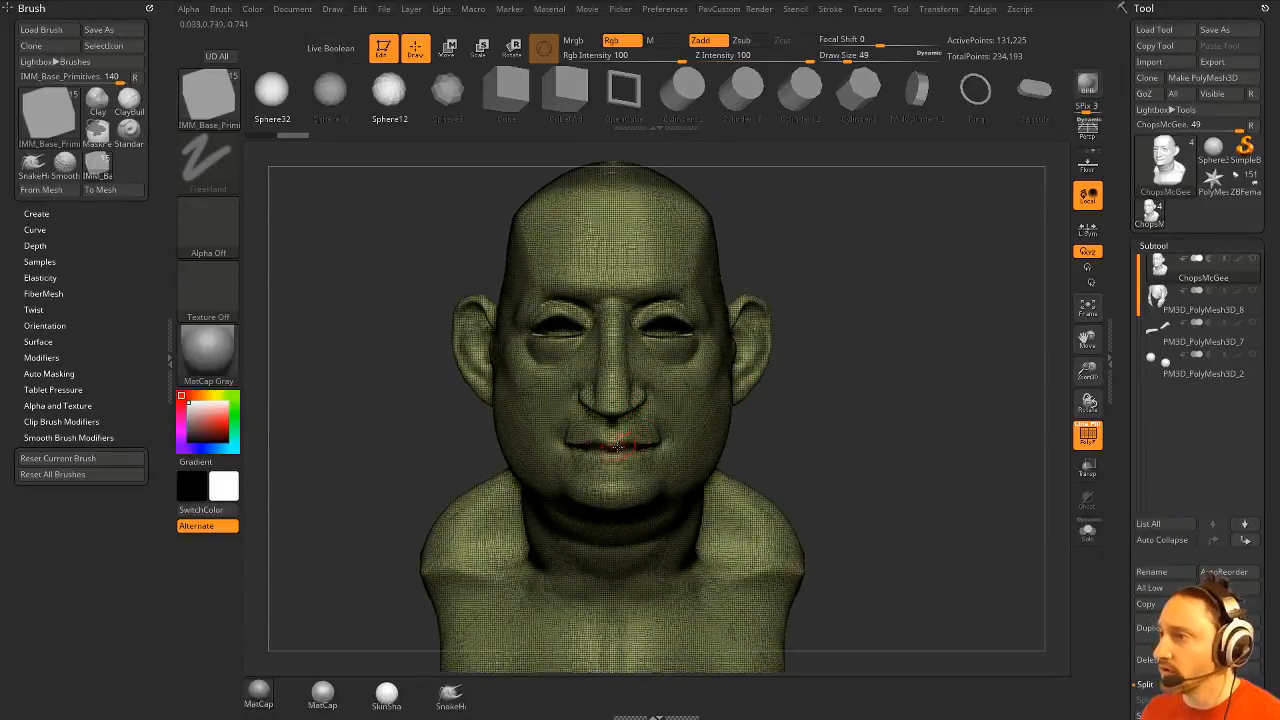
pyautogui.moveTo(615, 463); pyautogui.dragTo(617, 481)
# Move the inserted sphere back into the head from the side view so it sits behind the lips.
pyautogui.keyDown('shift'); pyautogui.moveTo(806, 414); pyautogui.dragTo(862, 414); pyautogui.keyUp('shift')
pyautogui.press('w')
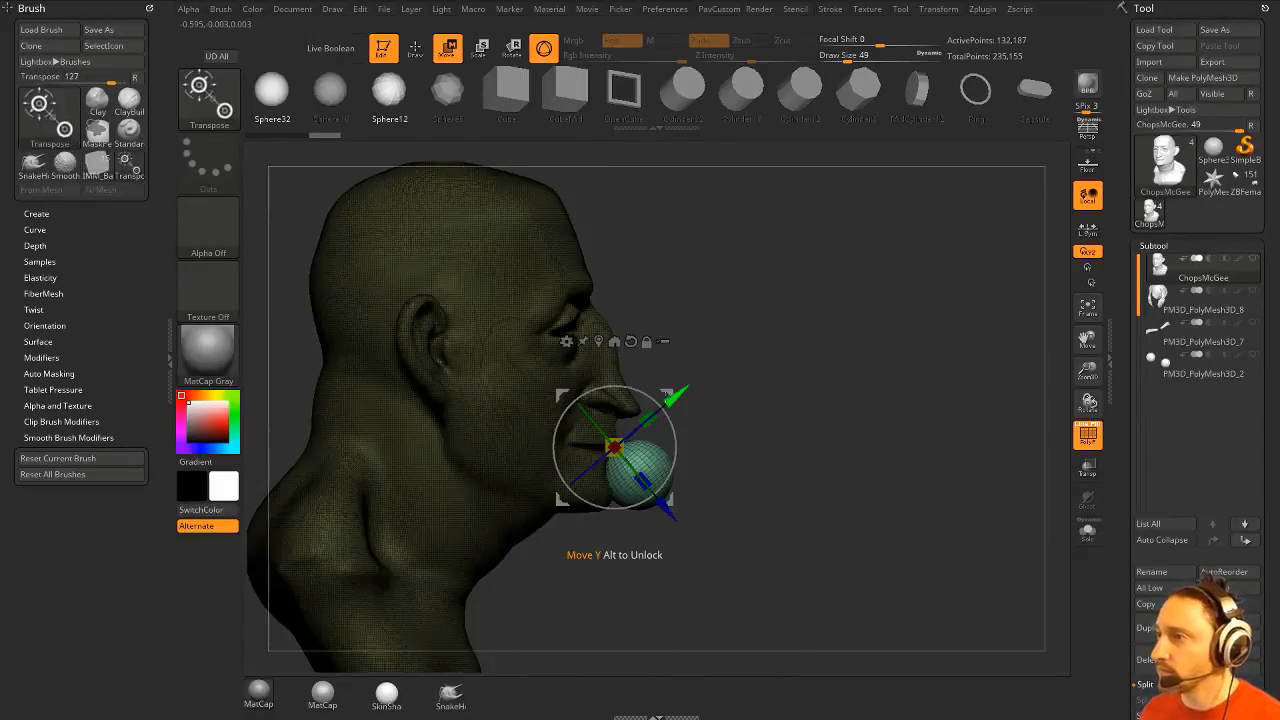
pyautogui.moveTo(650, 396); pyautogui.dragTo(610, 388)
pyautogui.moveTo(561, 499); pyautogui.dragTo(474, 499)
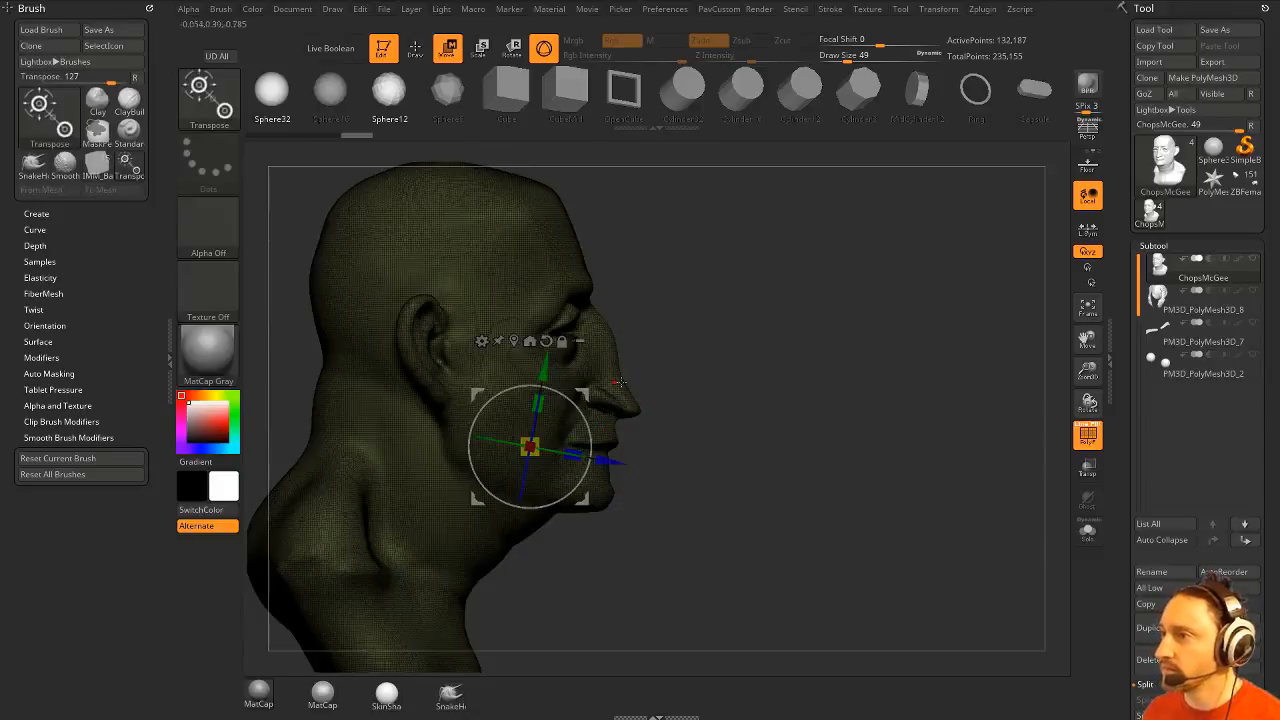
# Split the inserted sphere off the bust into its own subtool.
pyautogui.press('q')
pyautogui.press('3')
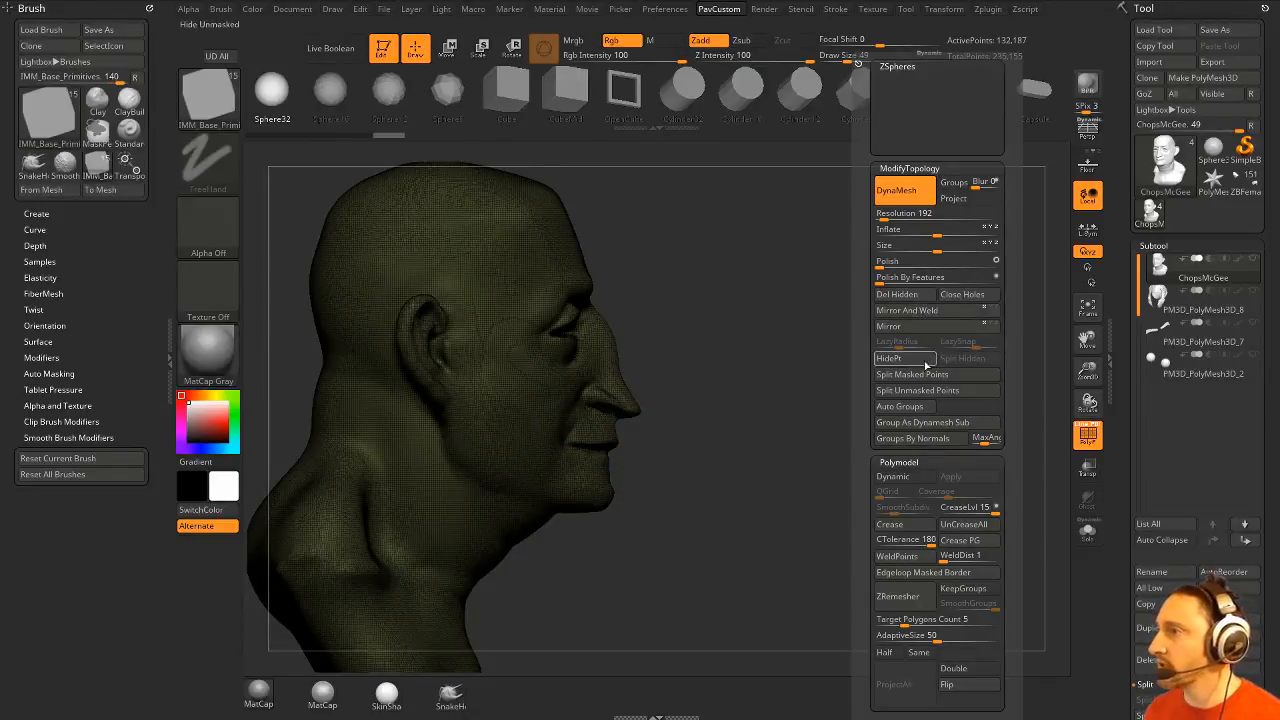
pyautogui.click(918, 374)
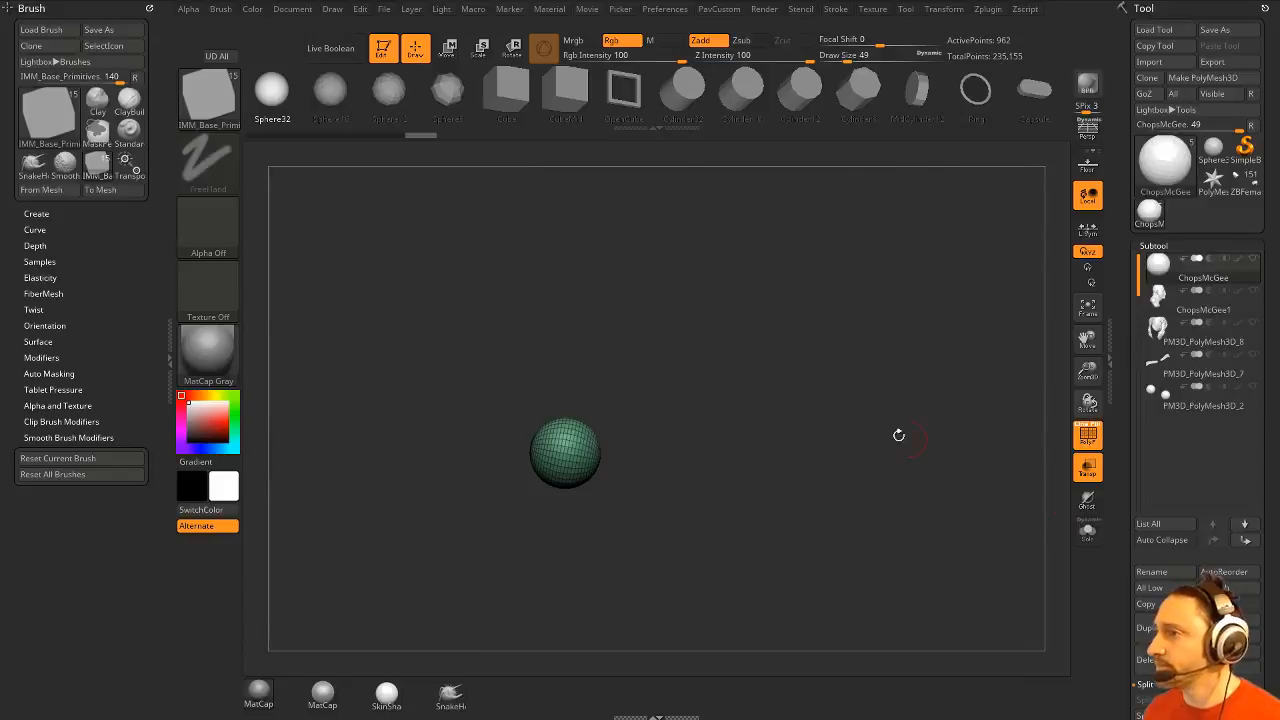
# Make the bust visible again and move the sphere subtool below it in the subtool order.
pyautogui.keyDown('alt'); pyautogui.moveTo(899, 435); pyautogui.dragTo(1097, 486); pyautogui.keyUp('alt')
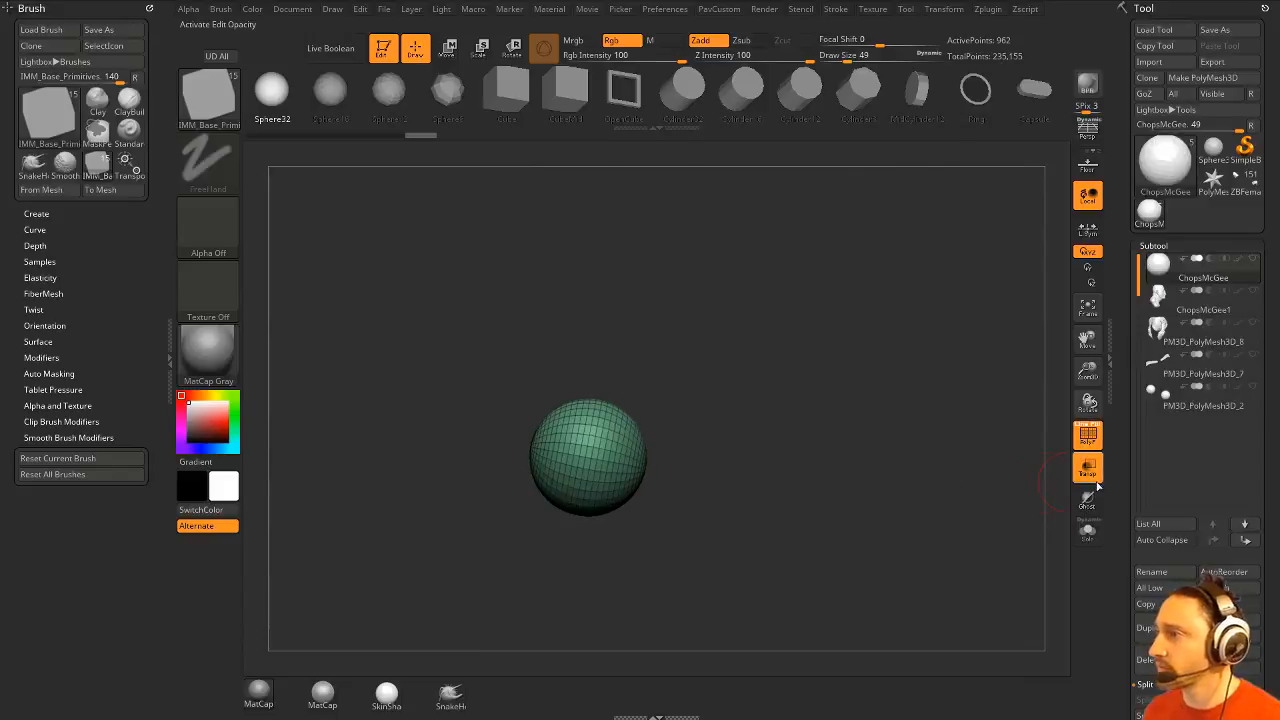
pyautogui.click(1248, 291)
pyautogui.click(1255, 292)
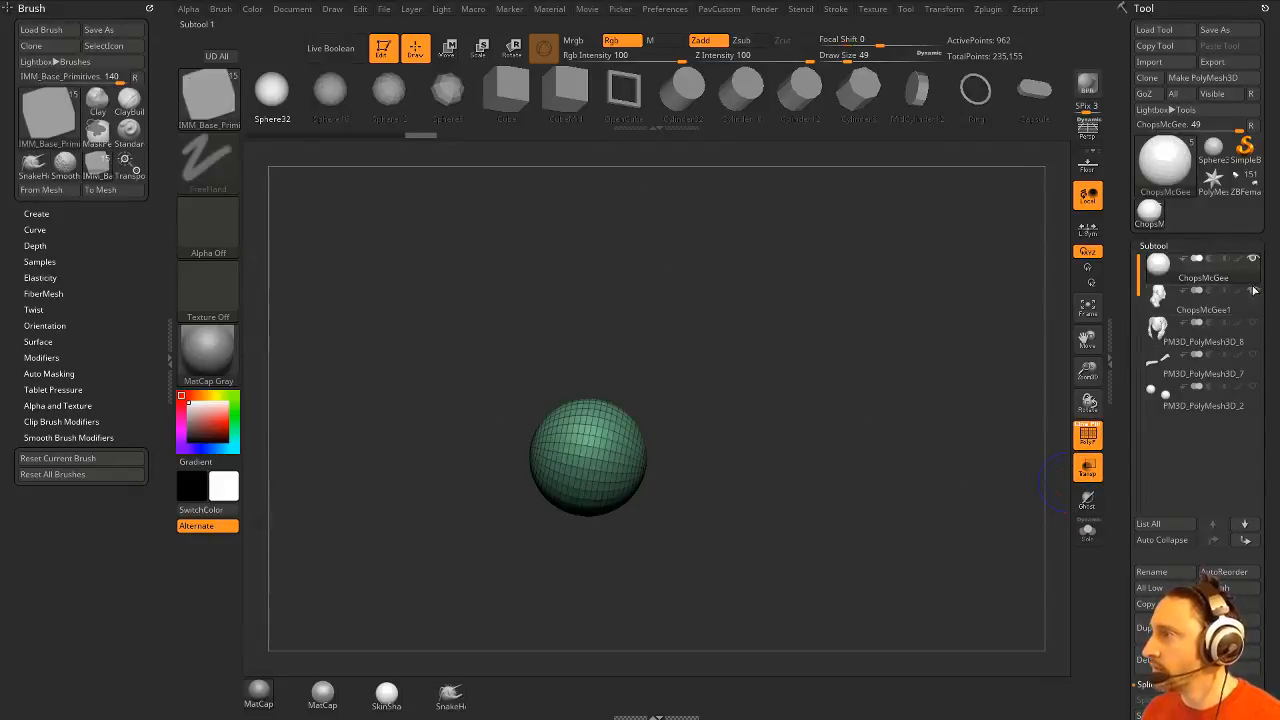
pyautogui.click(1255, 291)
pyautogui.click(1245, 543)
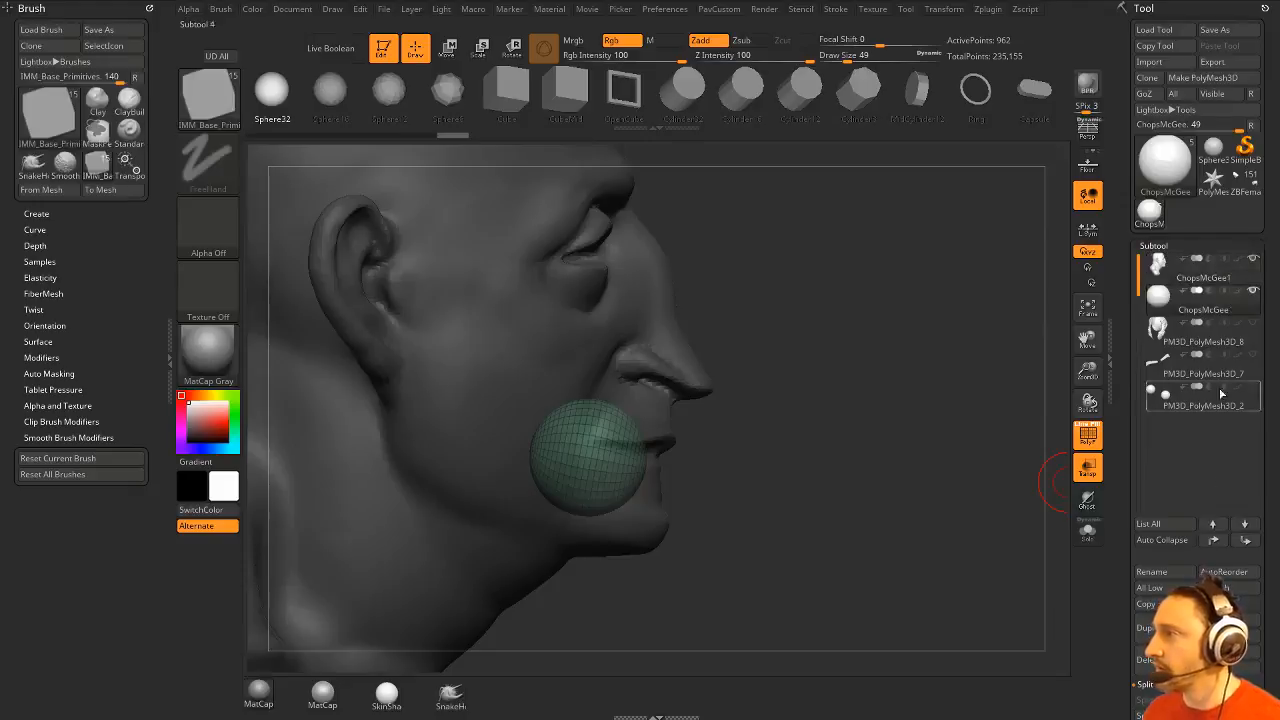
# Reset the gizmo, stretch the sphere sideways by about 1.39 to match the mouth's width, and position it behind the lips.
pyautogui.keyDown('alt'); pyautogui.moveTo(956, 401); pyautogui.dragTo(915, 430); pyautogui.keyUp('alt')
pyautogui.press('w')
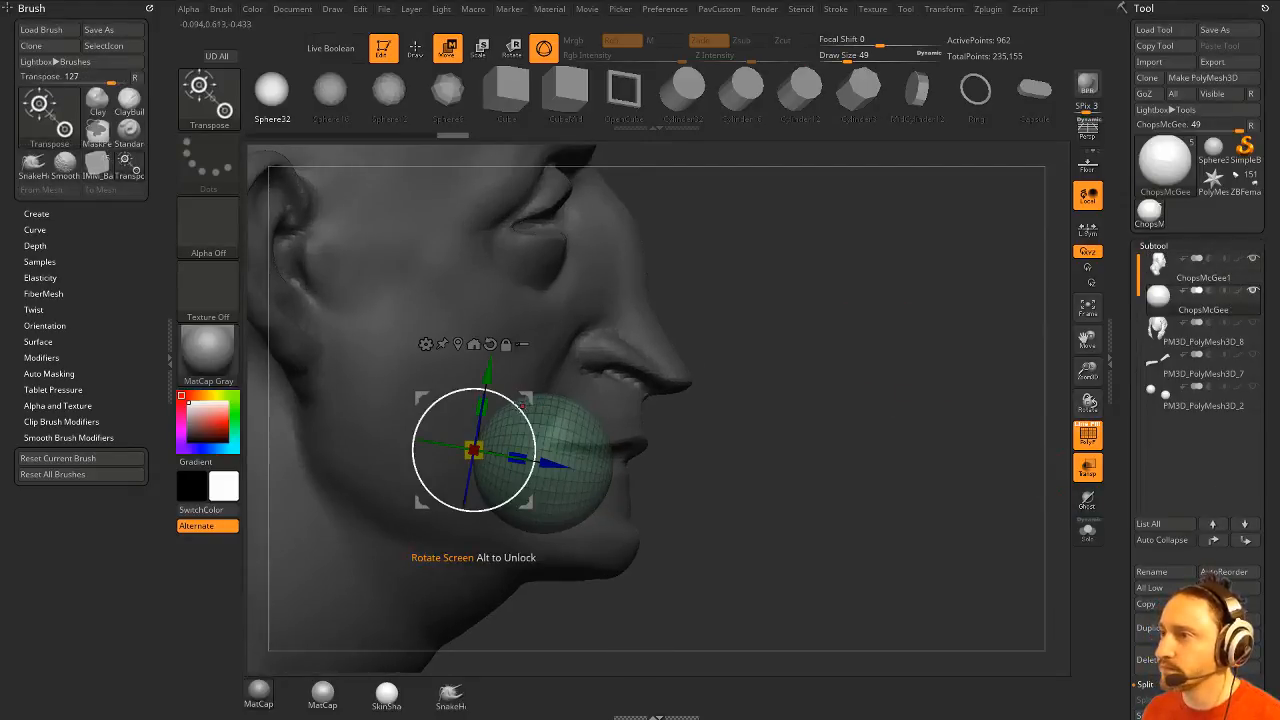
pyautogui.click(490, 344)
pyautogui.moveTo(556, 451); pyautogui.dragTo(540, 451)
pyautogui.moveTo(850, 418); pyautogui.dragTo(635, 398)
pyautogui.moveTo(528, 414); pyautogui.dragTo(564, 413)
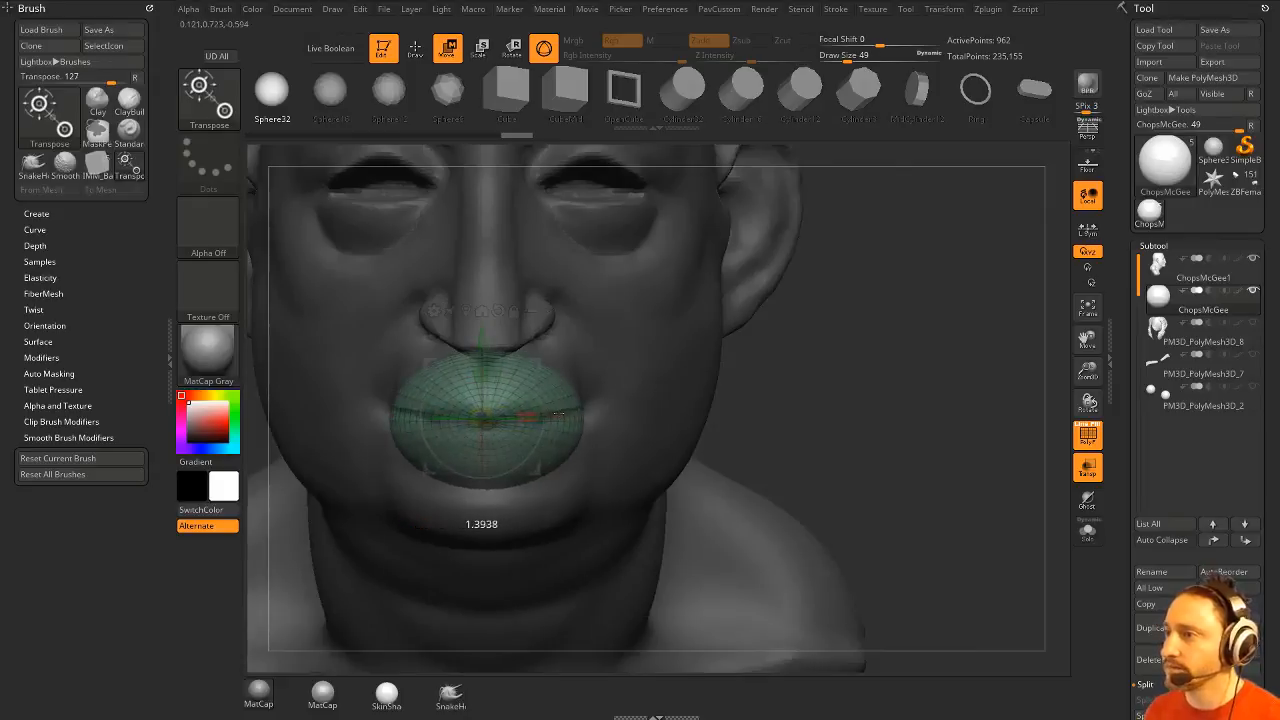
pyautogui.keyDown('shift'); pyautogui.moveTo(735, 398); pyautogui.dragTo(837, 383); pyautogui.keyUp('shift')
pyautogui.moveTo(532, 364)
pyautogui.mouseDown()
pyautogui.moveTo(515, 354)
pyautogui.moveTo(520, 375)
pyautogui.mouseUp()
pyautogui.press('q')
pyautogui.moveTo(848, 366); pyautogui.dragTo(732, 370)
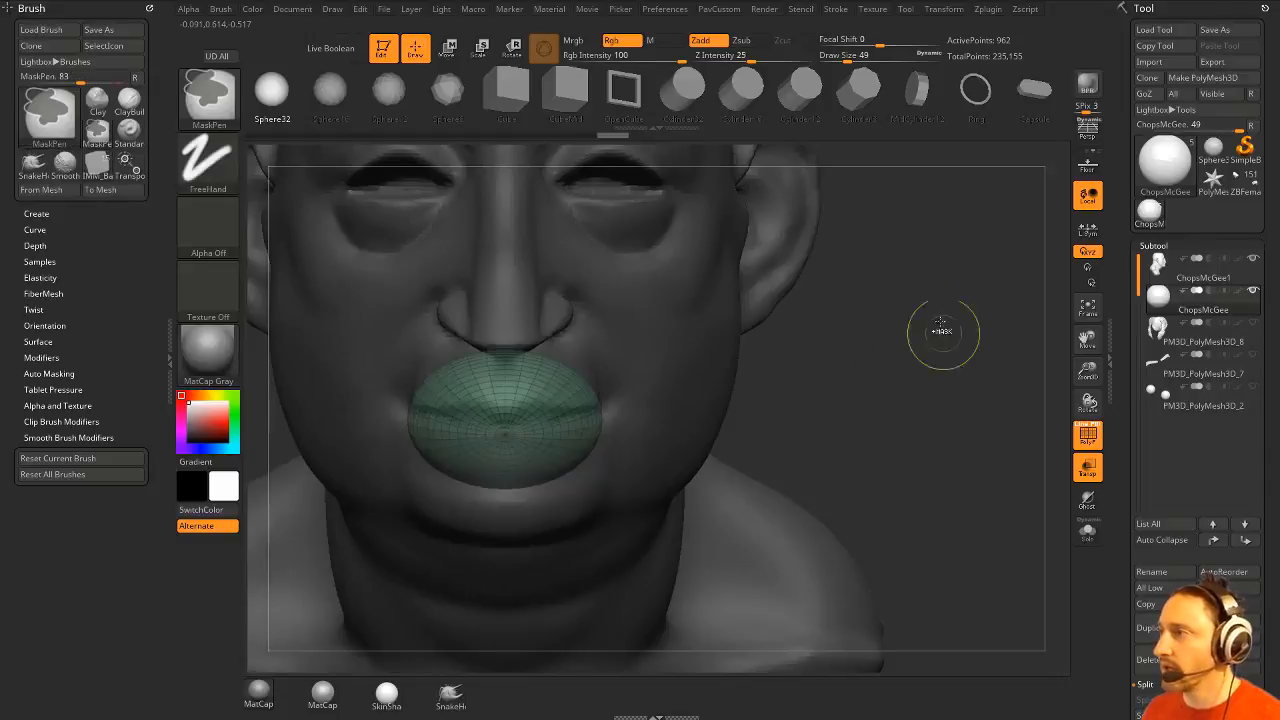
# Subdivide the stretched sphere once and ready the Standard brush at draw size 20.
pyautogui.hotkey('ctrl', 'd')
pyautogui.moveTo(894, 380)
pyautogui.mouseDown()
pyautogui.moveTo(851, 409)
pyautogui.moveTo(603, 406)
pyautogui.mouseUp()
pyautogui.press('b')
pyautogui.press('s')
pyautogui.press('t')
pyautogui.press('[')
pyautogui.press('[')
pyautogui.press('[')
# Turn on ghost transparency and mask a strip of the sphere along the mouth line at draw size 13.
pyautogui.press('ctrl')
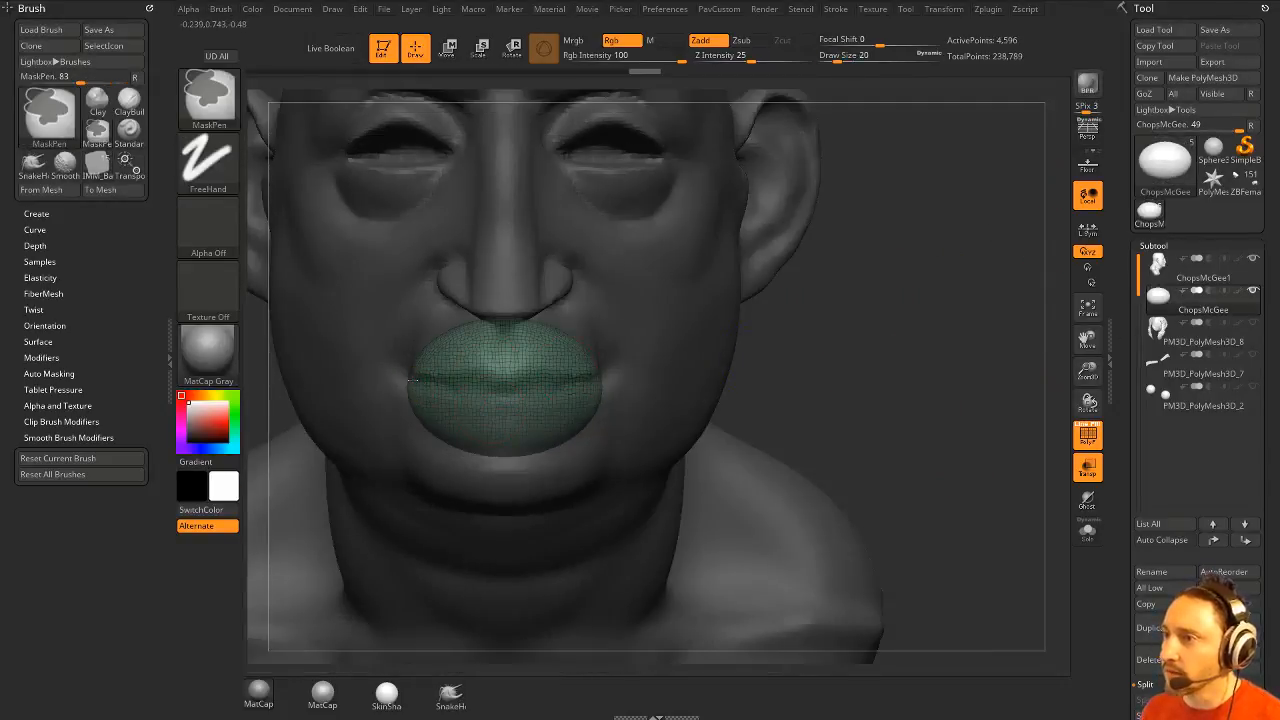
pyautogui.click(1088, 502)
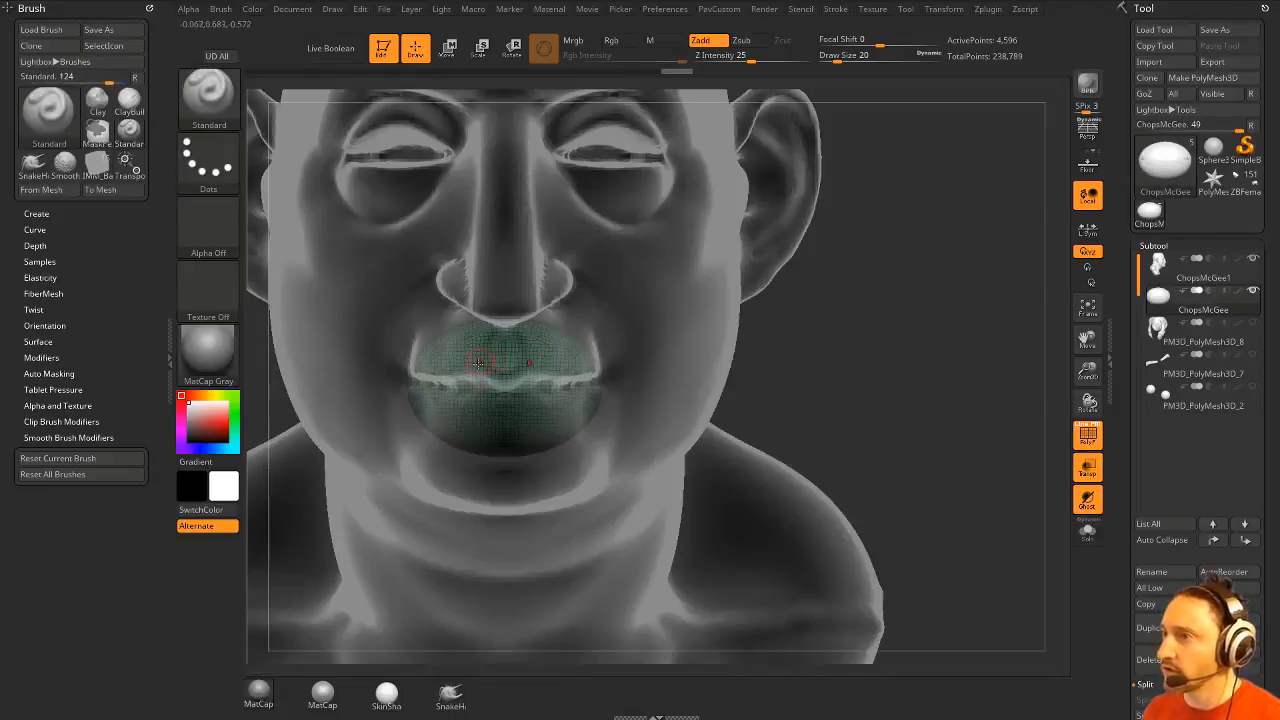
pyautogui.press('[')
pyautogui.press('ctrl')
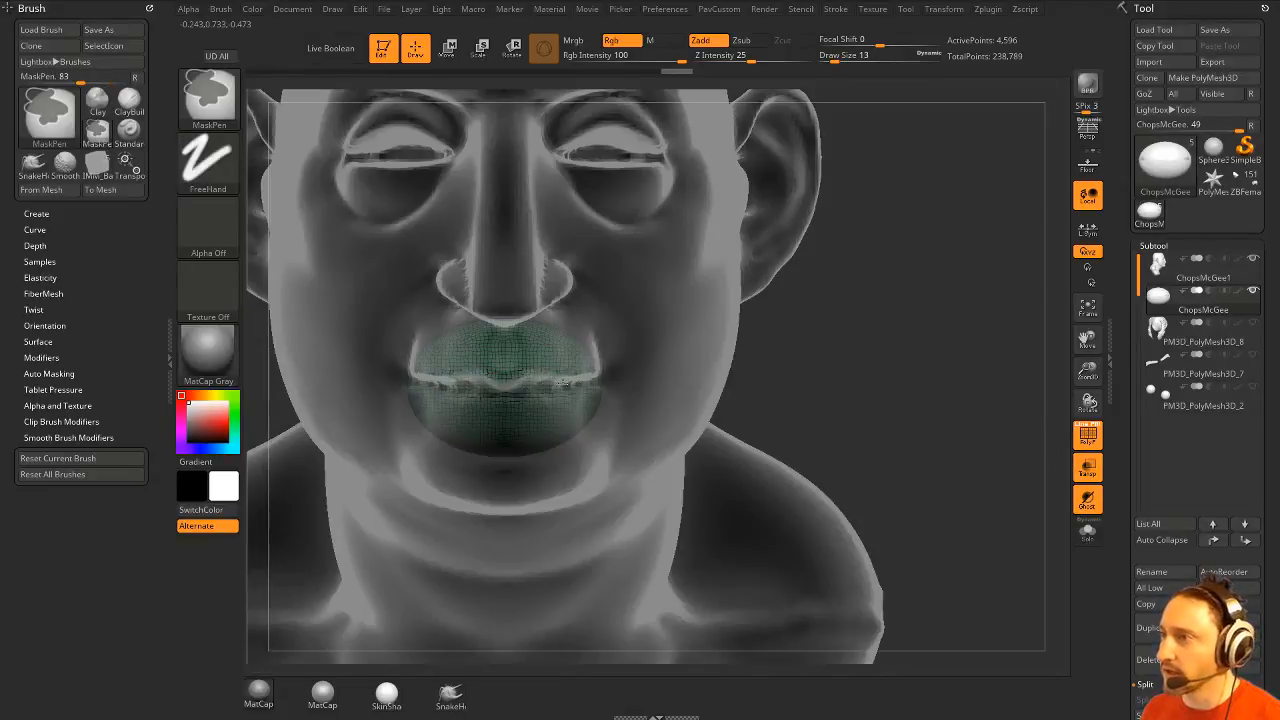
pyautogui.moveTo(889, 431); pyautogui.dragTo(1072, 527)
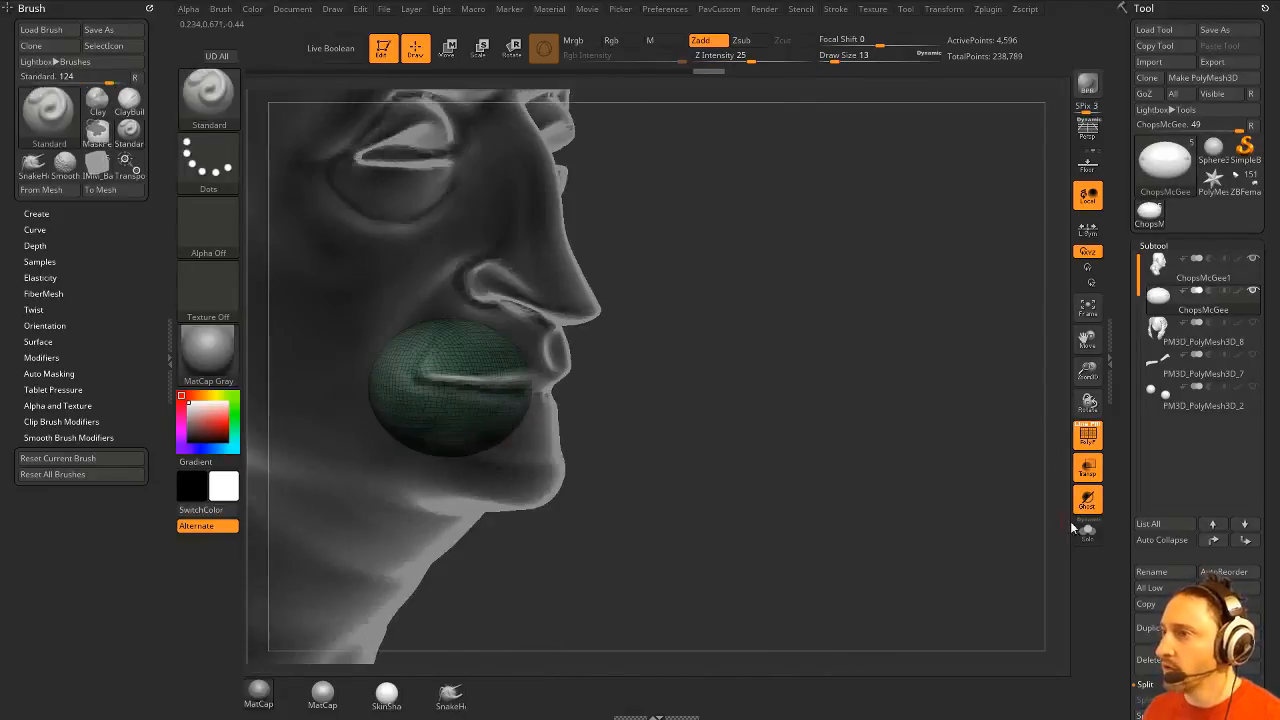
# Pull the mouth-line strip of the sphere forward from the side view until it protrudes through the lips.
pyautogui.keyDown('shift'); pyautogui.moveTo(771, 326); pyautogui.dragTo(723, 320); pyautogui.keyUp('shift')
pyautogui.press('w')
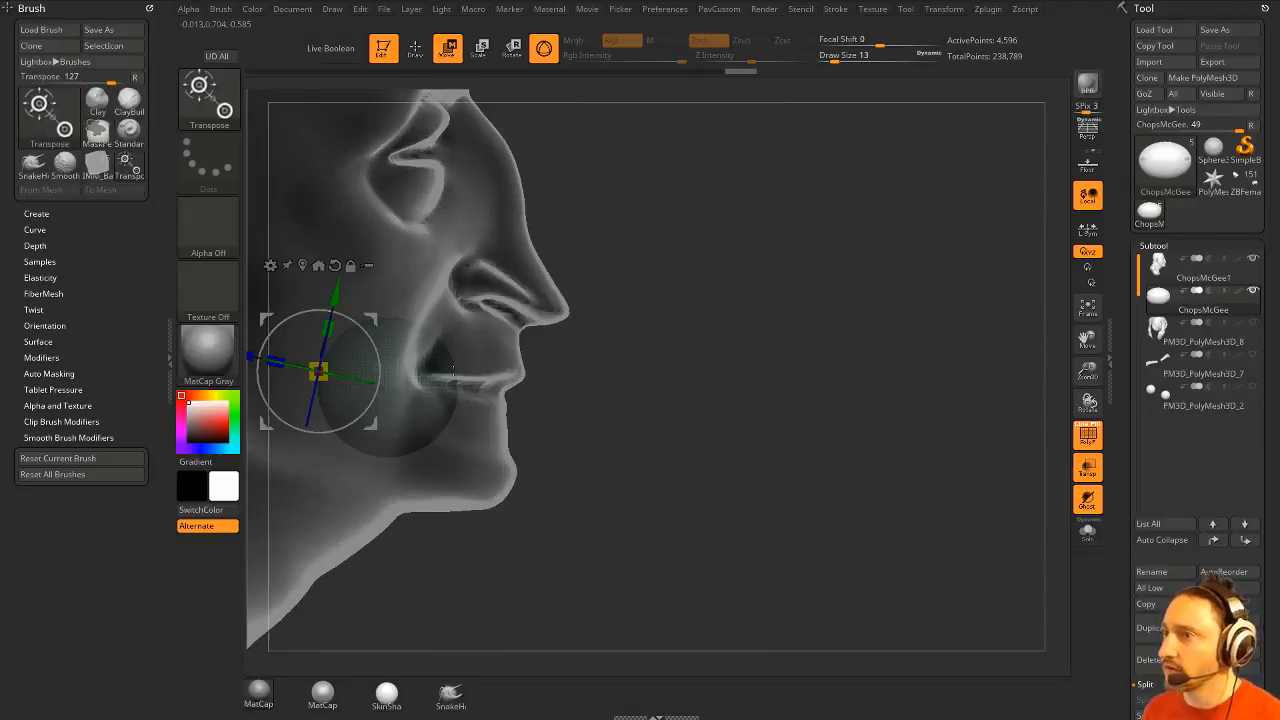
pyautogui.moveTo(382, 321); pyautogui.dragTo(476, 326)
pyautogui.keyDown('shift'); pyautogui.moveTo(766, 326); pyautogui.dragTo(652, 328); pyautogui.keyUp('shift')
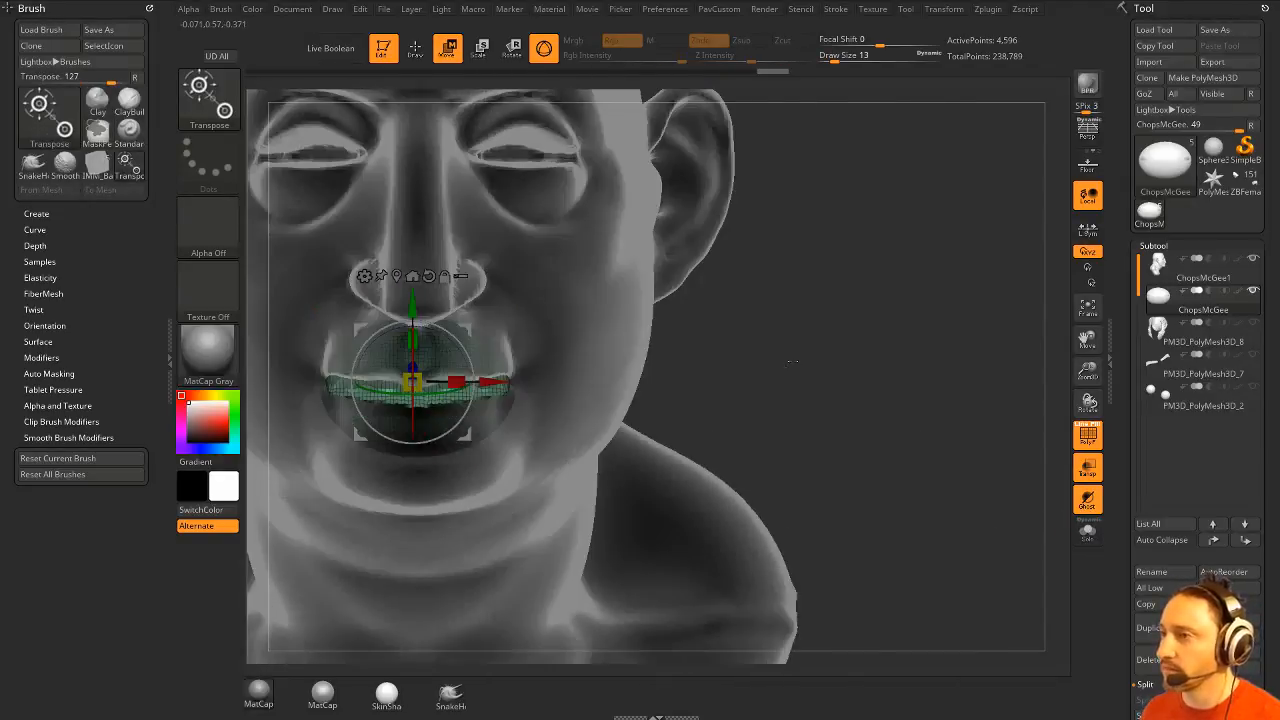
pyautogui.press('q')
# Turn off the wireframe and the transparency display for the mouth cutter and bust.
pyautogui.moveTo(835, 319)
pyautogui.keyDown('alt'); pyautogui.mouseDown()
pyautogui.moveTo(934, 340)
pyautogui.moveTo(952, 385)
pyautogui.moveTo(921, 446)
pyautogui.moveTo(934, 397)
pyautogui.mouseUp(); pyautogui.keyUp('alt')
pyautogui.click(1090, 448)
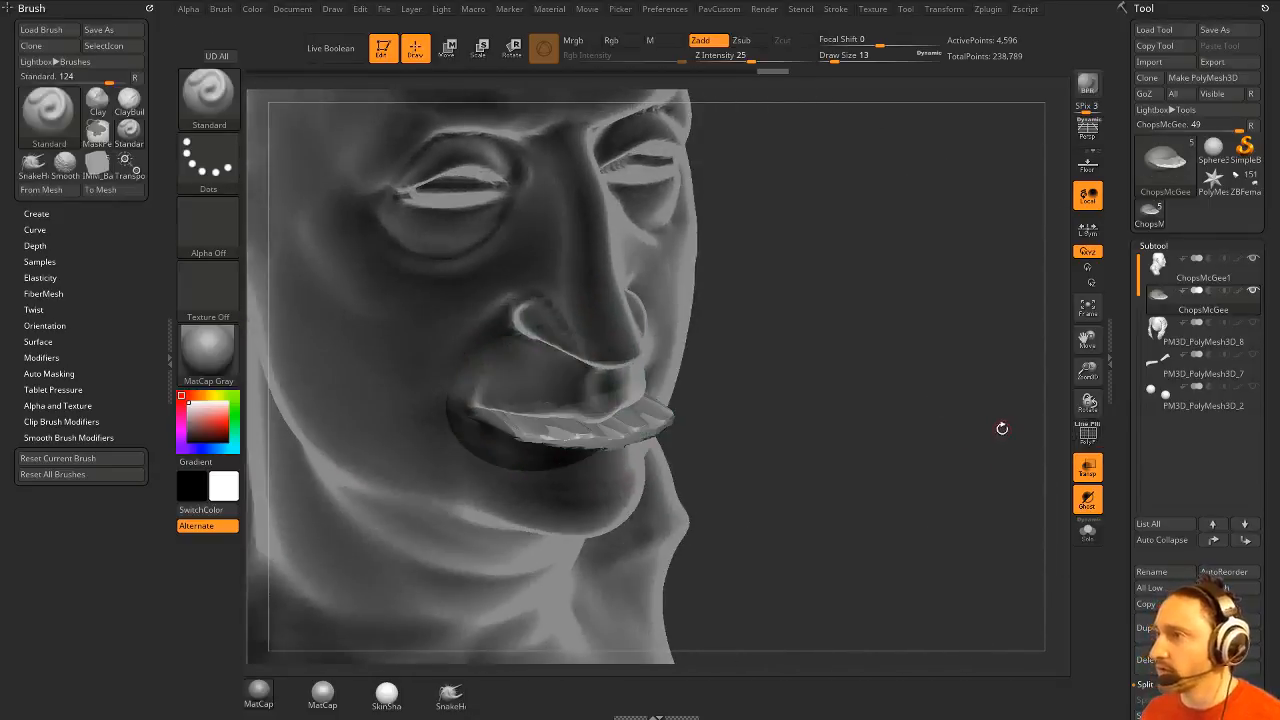
pyautogui.moveTo(1000, 428); pyautogui.dragTo(940, 414)
pyautogui.click(1089, 476)
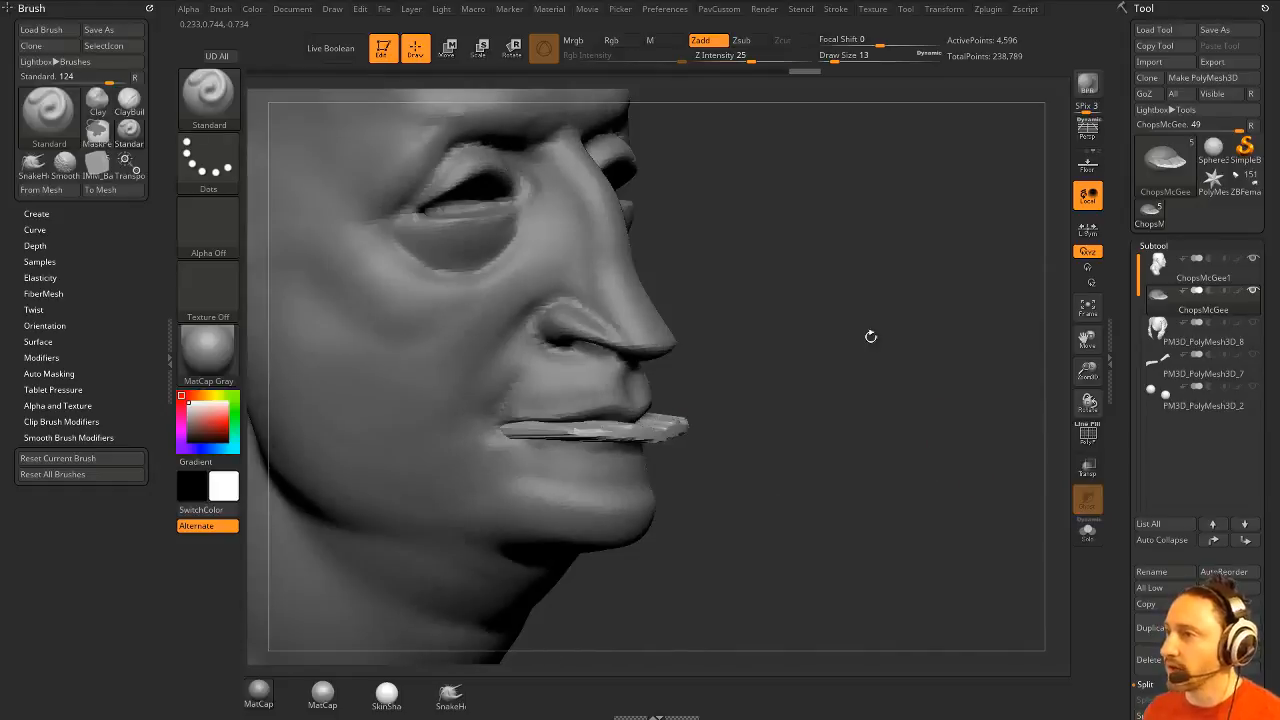
# Set the mouth cutter subtool to subtraction and enable Live Boolean to preview the cut mouth opening.
pyautogui.click(1211, 292)
pyautogui.click(333, 49)
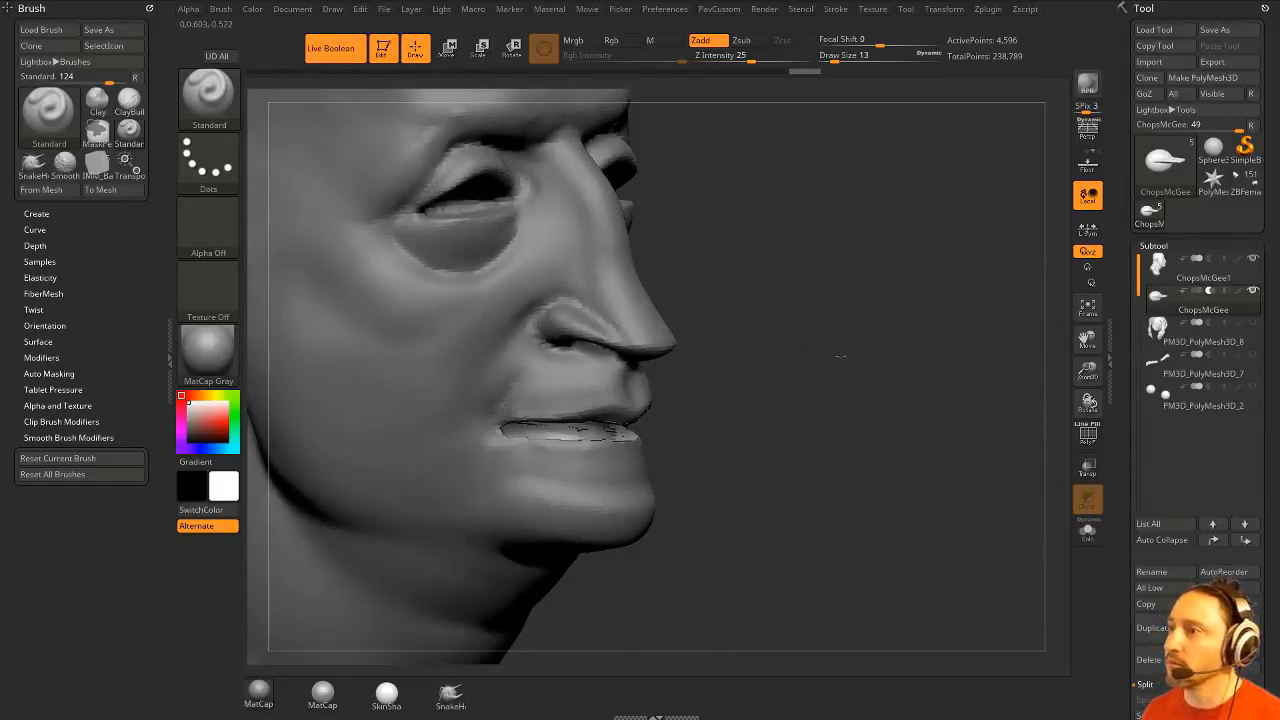
pyautogui.moveTo(850, 330); pyautogui.dragTo(948, 385)
# Remesh the mouth cutter with DynaMesh and check its wireframe in Solo mode.
pyautogui.click(1087, 444)
pyautogui.moveTo(1040, 445); pyautogui.dragTo(1052, 500)
pyautogui.click(1087, 436)
pyautogui.click(1087, 436)
pyautogui.click(1088, 532)
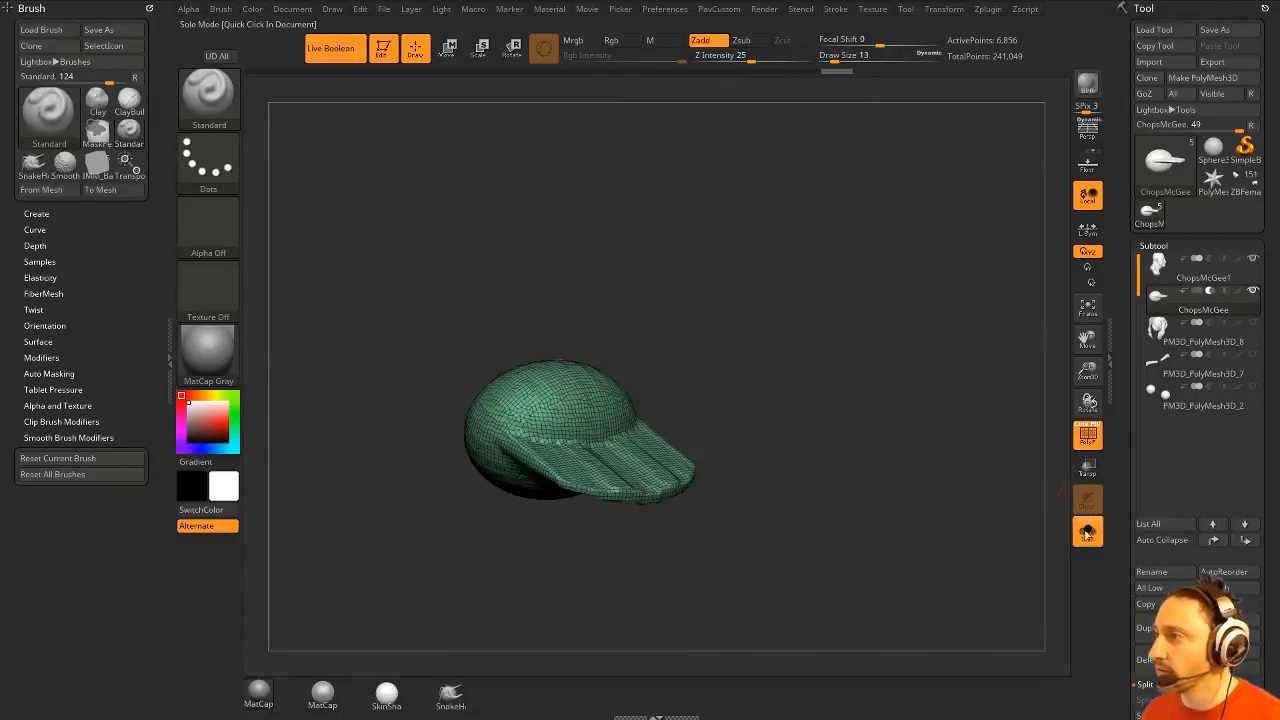
pyautogui.click(1087, 534)
# Set the draw size to 120 and hide the mouth cutter's wireframe.
pyautogui.moveTo(947, 402)
pyautogui.mouseDown()
pyautogui.moveTo(785, 425)
pyautogui.moveTo(985, 365)
pyautogui.mouseUp()
pyautogui.write('s')
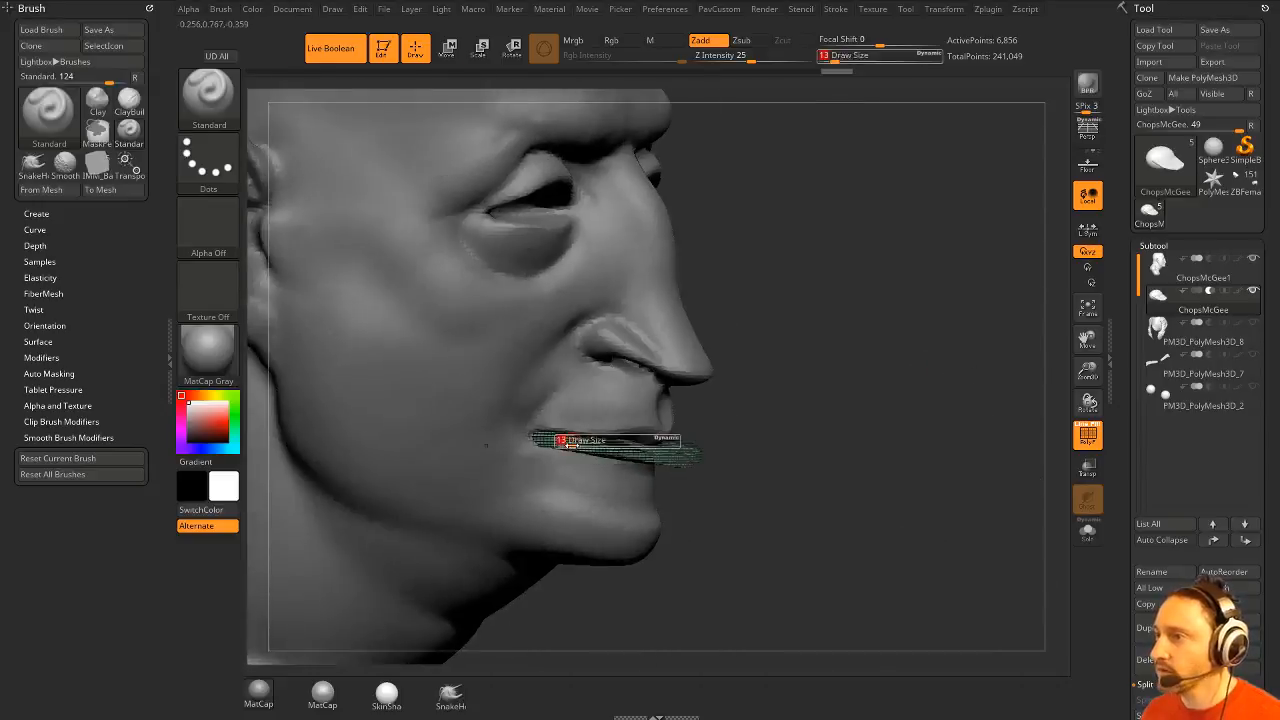
pyautogui.write('120')
pyautogui.press('Return')
pyautogui.click(1087, 433)
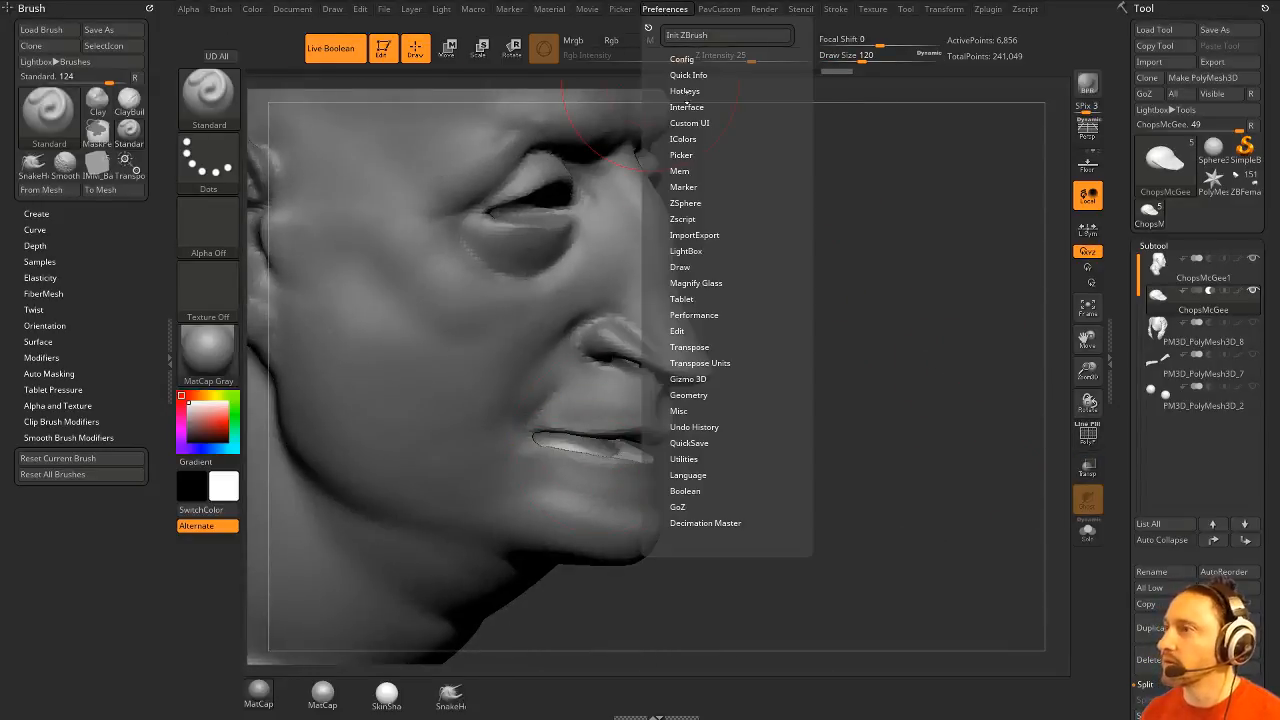
# Open the Edit section of the preferences.
pyautogui.click(665, 9)
pyautogui.click(678, 331)
pyautogui.click(722, 427)
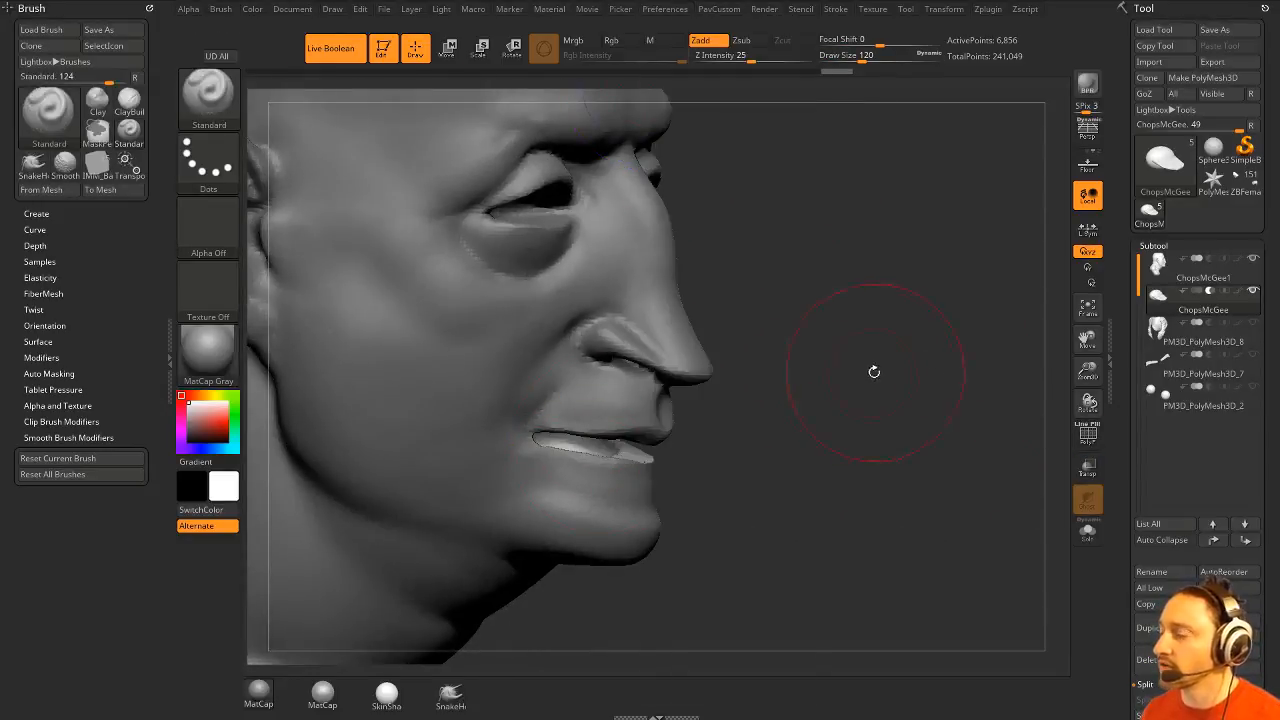
# Reshape the mouth cutter around the corner of the mouth using the Move brush at a draw size of about 90.
pyautogui.moveTo(872, 371); pyautogui.dragTo(780, 384)
pyautogui.press('[')
pyautogui.press('[')
pyautogui.press('[')
pyautogui.press('b')
pyautogui.press('m')
pyautogui.press('v')
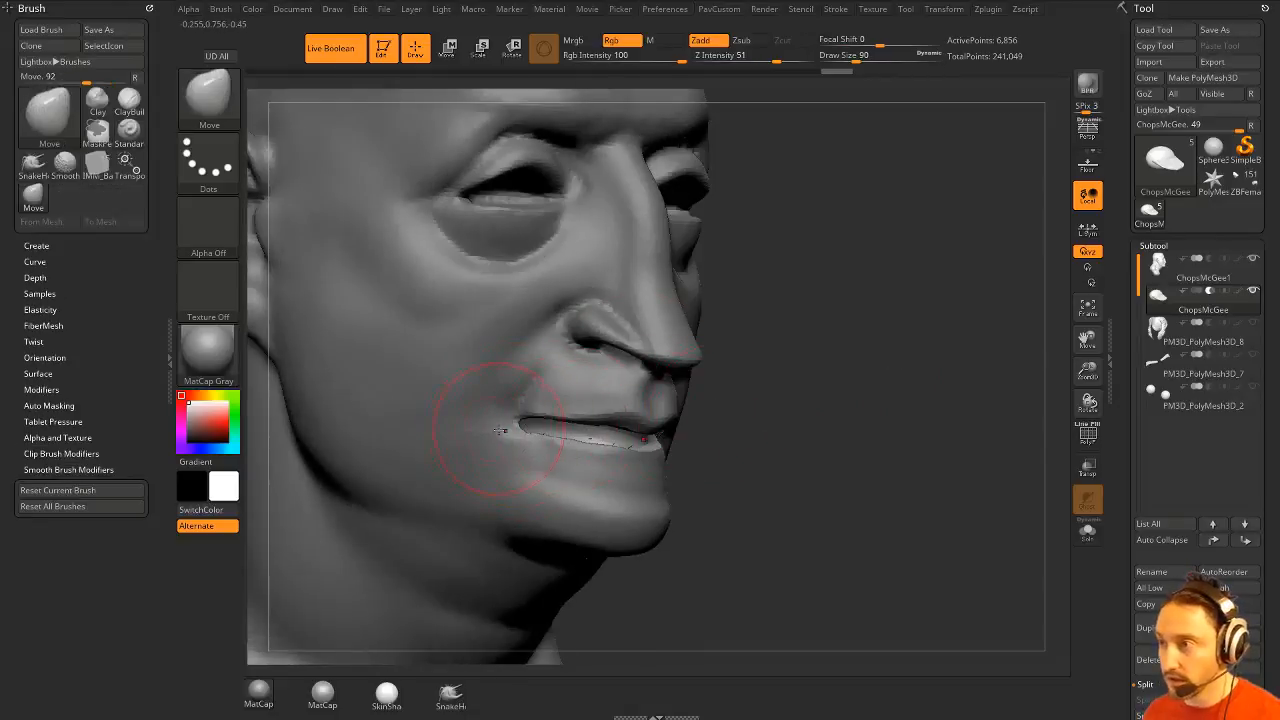
pyautogui.moveTo(850, 415); pyautogui.dragTo(540, 425)
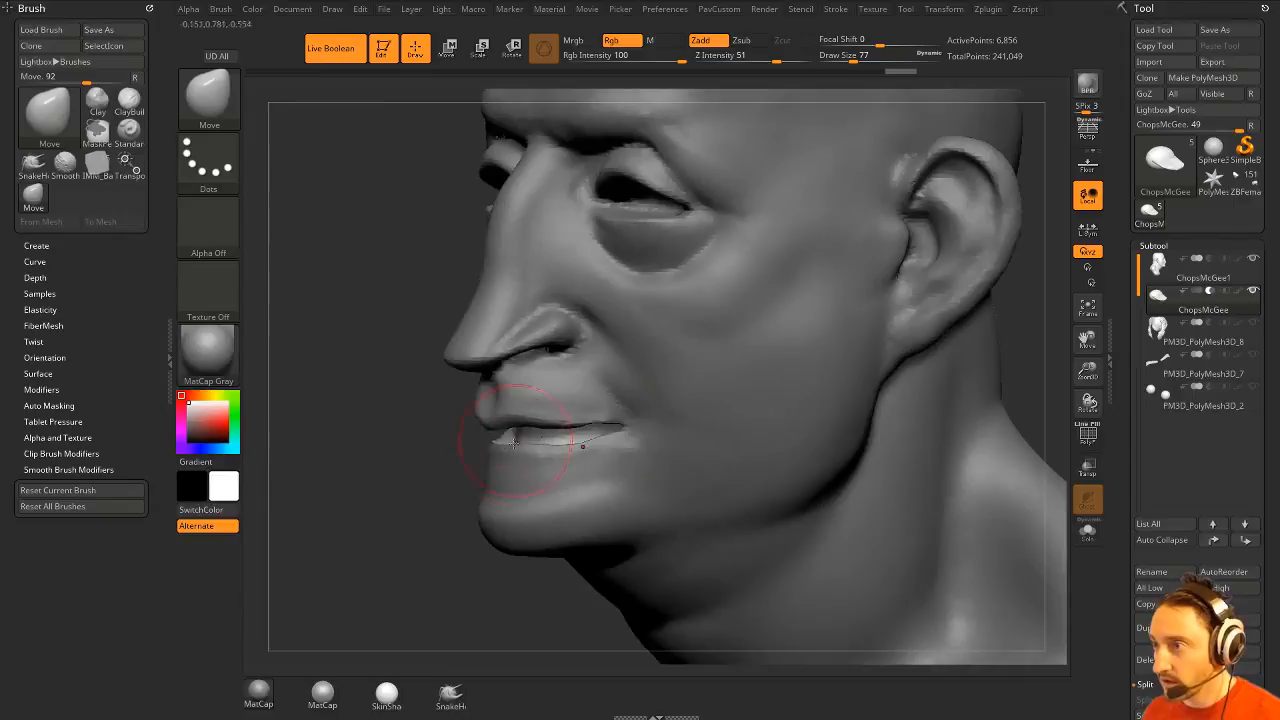
# Pinch the mouth cutter's edges with the Pinch brush at draw size 187 to sharpen the mouth opening.
pyautogui.press('b')
pyautogui.press('p')
pyautogui.press('i')
pyautogui.moveTo(387, 528)
pyautogui.mouseDown()
pyautogui.moveTo(486, 461)
pyautogui.moveTo(480, 443)
pyautogui.mouseUp()
pyautogui.press('s')
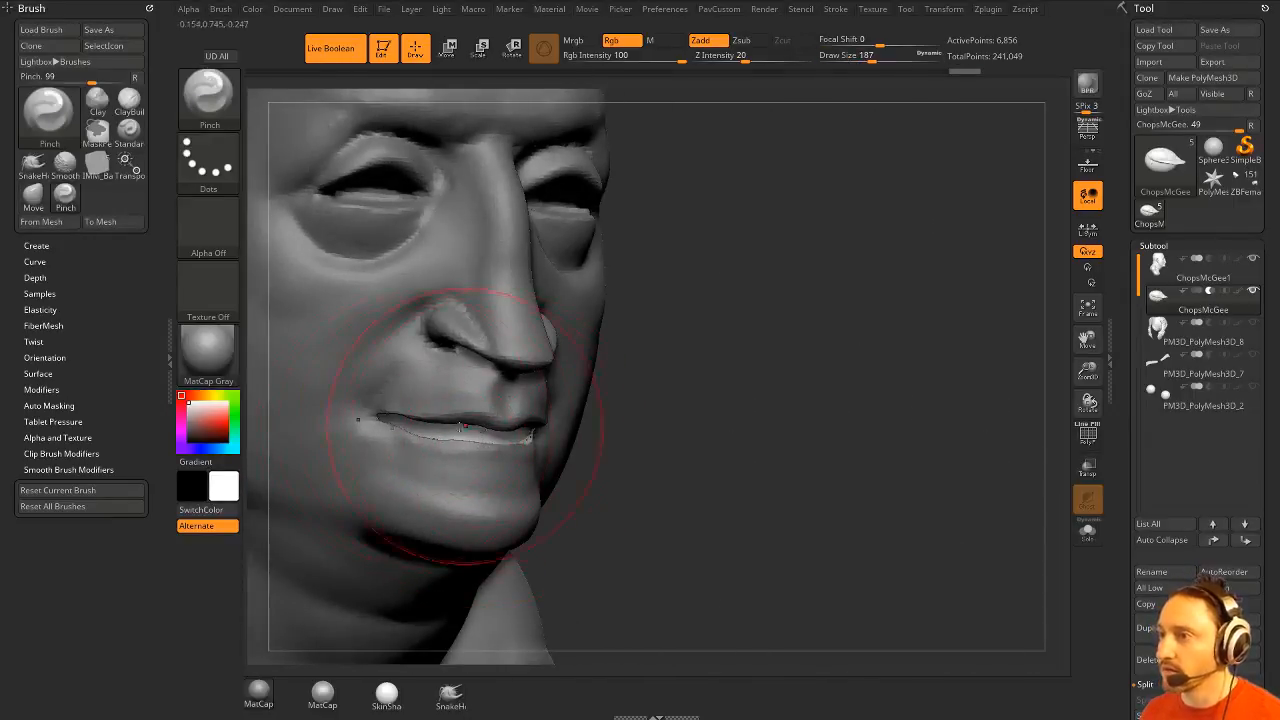
# Isolate the mouth cutter in Solo mode to inspect its shape and return to the full bust.
pyautogui.moveTo(722, 430); pyautogui.dragTo(806, 409)
pyautogui.press('w')
pyautogui.click(1088, 533)
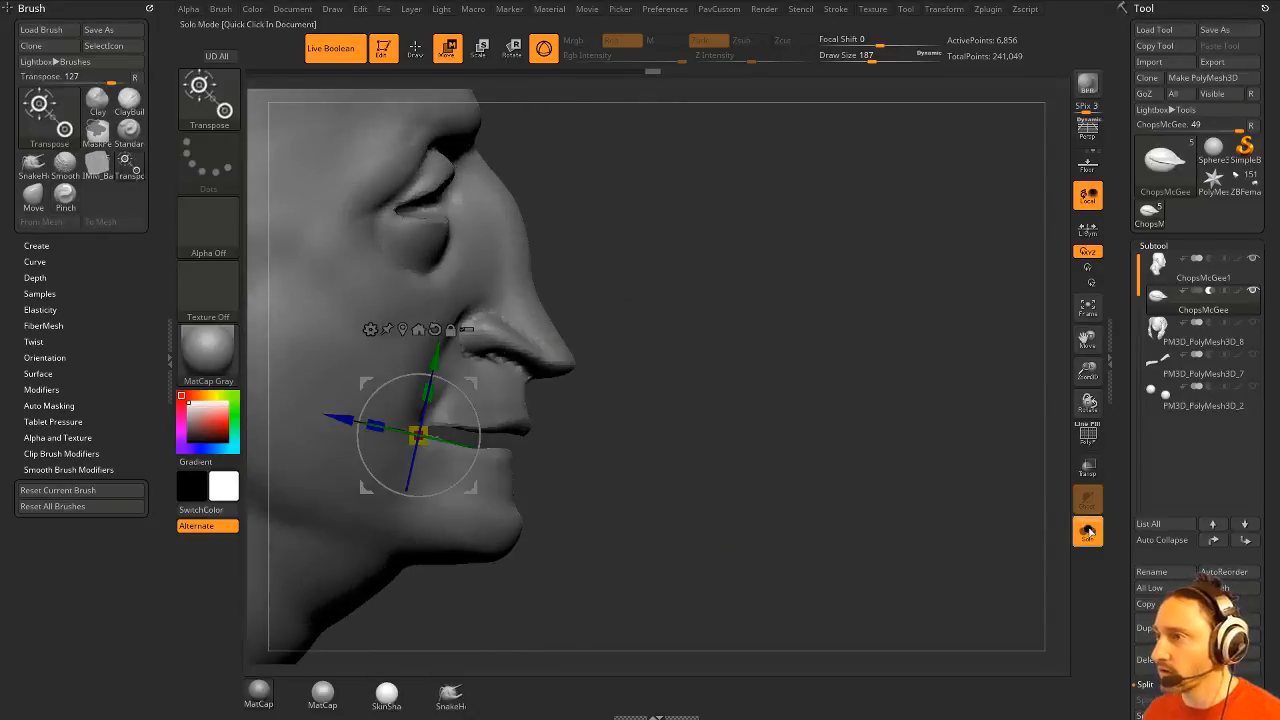
pyautogui.press('q')
pyautogui.moveTo(619, 406)
pyautogui.mouseDown()
pyautogui.moveTo(642, 462)
pyautogui.moveTo(482, 342)
pyautogui.mouseUp()
pyautogui.moveTo(683, 412); pyautogui.dragTo(687, 372)
pyautogui.keyDown('ctrl'); pyautogui.click(687, 372); pyautogui.keyUp('ctrl')
pyautogui.click(1088, 533)
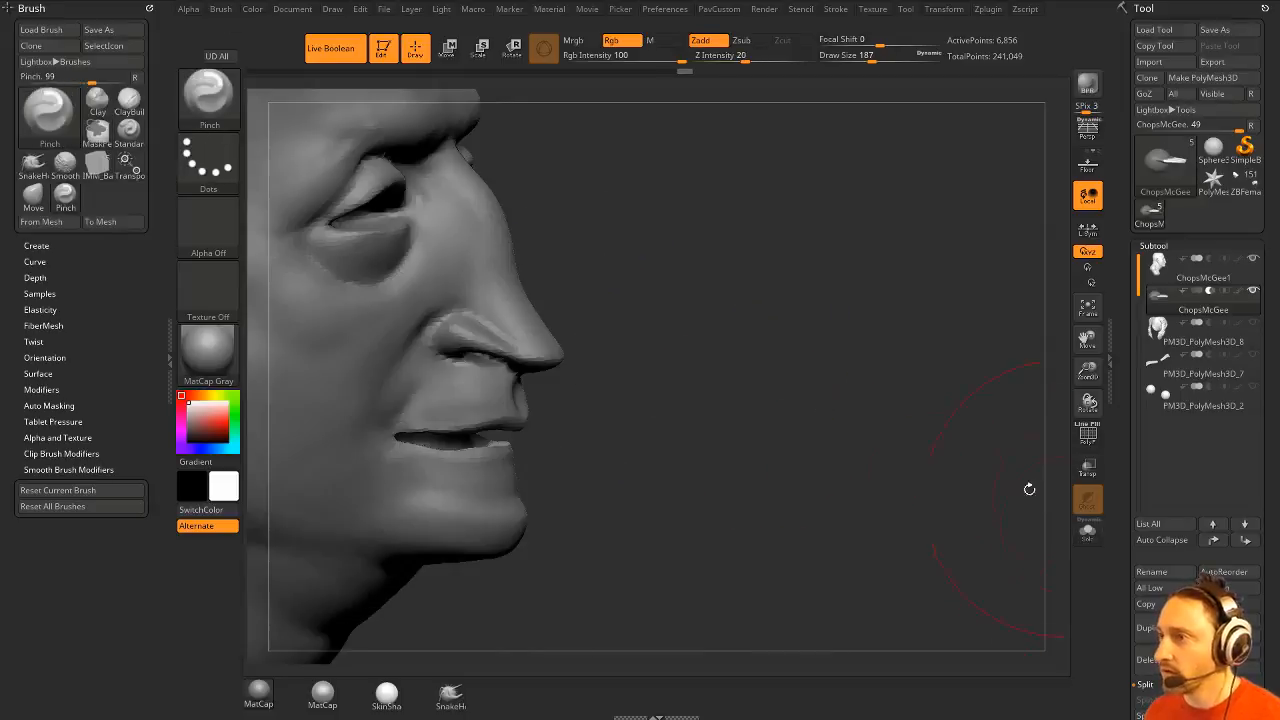
# Reposition the mouth cutter with the Move gizmo and check its wireframe against the lips.
pyautogui.moveTo(842, 460); pyautogui.dragTo(788, 394)
pyautogui.press('w')
pyautogui.moveTo(471, 384)
pyautogui.mouseDown()
pyautogui.moveTo(530, 384)
pyautogui.moveTo(490, 410)
pyautogui.moveTo(488, 388)
pyautogui.mouseUp()
pyautogui.press('q')
pyautogui.moveTo(820, 389)
pyautogui.mouseDown()
pyautogui.moveTo(751, 396)
pyautogui.moveTo(822, 389)
pyautogui.mouseUp()
pyautogui.hotkey('shift', 'f')
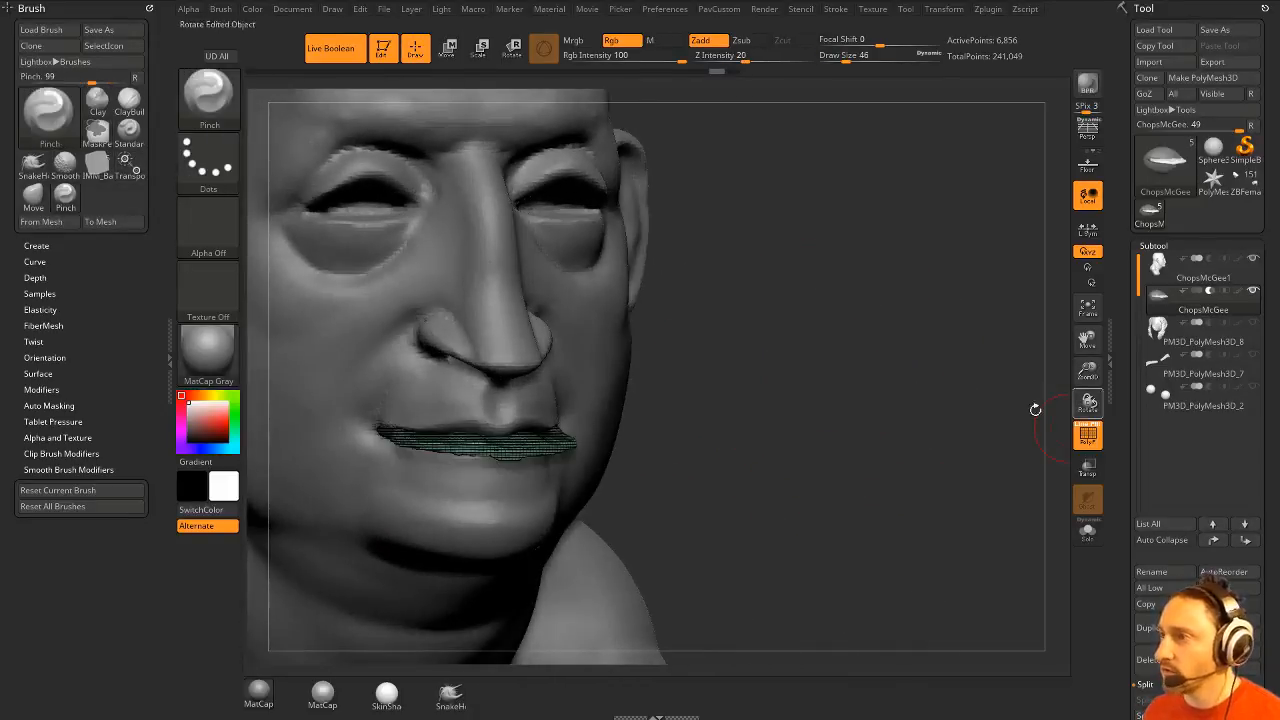
pyautogui.moveTo(1035, 410); pyautogui.dragTo(920, 408)
pyautogui.hotkey('shift', 'f')
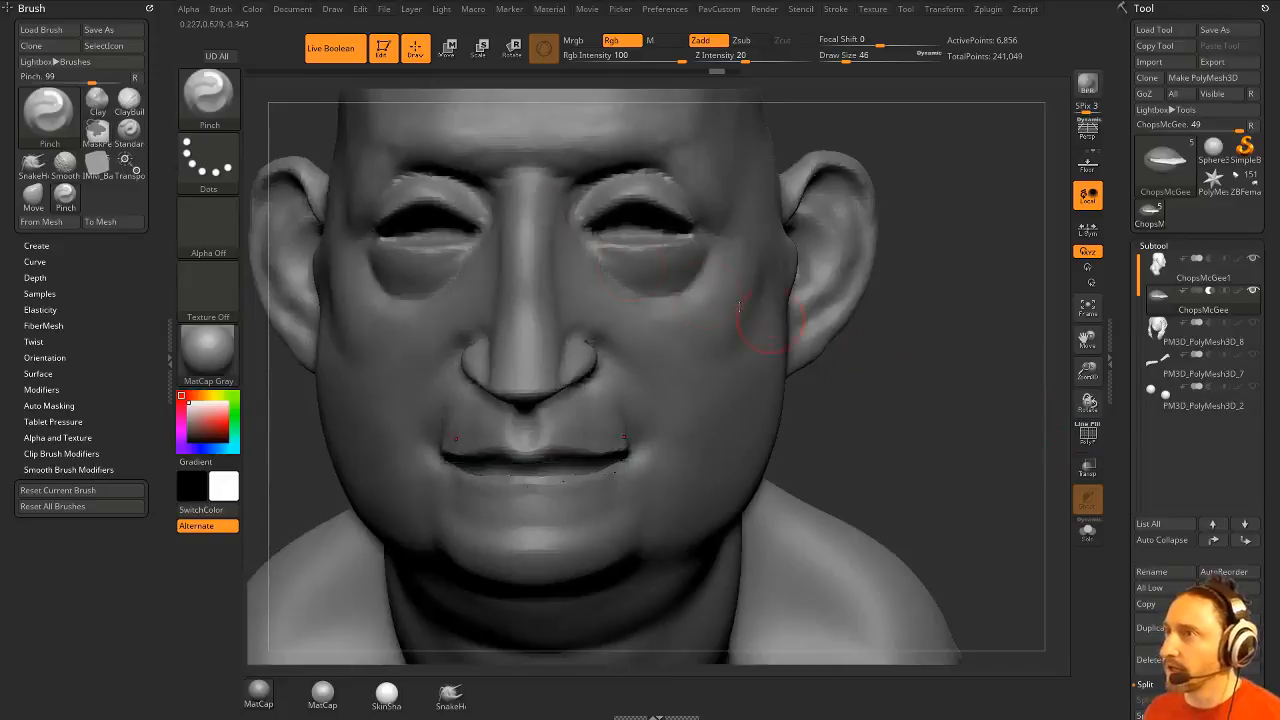
# Turn off Live Boolean and select the bust subtool ChopsMcGee1.
pyautogui.click(345, 54)
pyautogui.moveTo(891, 351); pyautogui.dragTo(718, 425)
pyautogui.click(1205, 284)
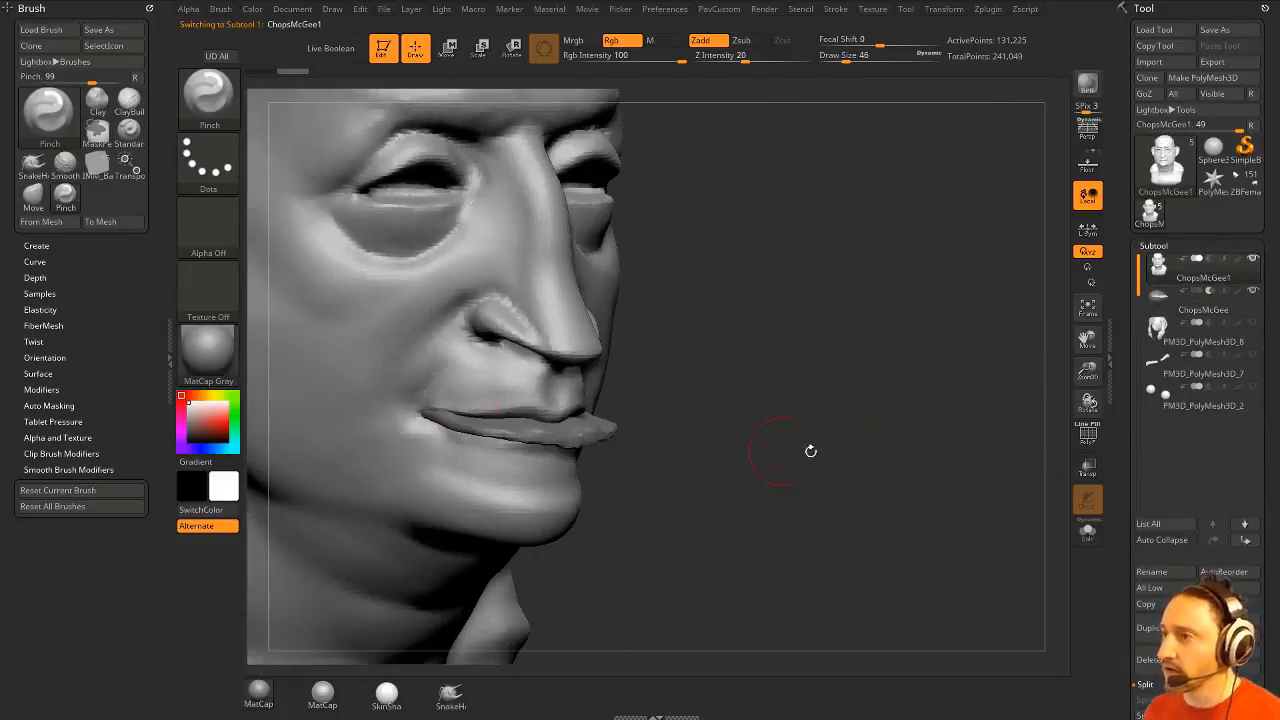
# Switch to the Standard brush and set its draw size to 22.
pyautogui.press('b')
pyautogui.press('s')
pyautogui.press('t')
pyautogui.press('s')
pyautogui.moveTo(831, 436); pyautogui.dragTo(824, 436)
pyautogui.moveTo(845, 428)
pyautogui.keyDown('alt'); pyautogui.mouseDown()
pyautogui.moveTo(853, 446)
pyautogui.moveTo(865, 372)
pyautogui.moveTo(893, 404)
pyautogui.mouseUp(); pyautogui.keyUp('alt')
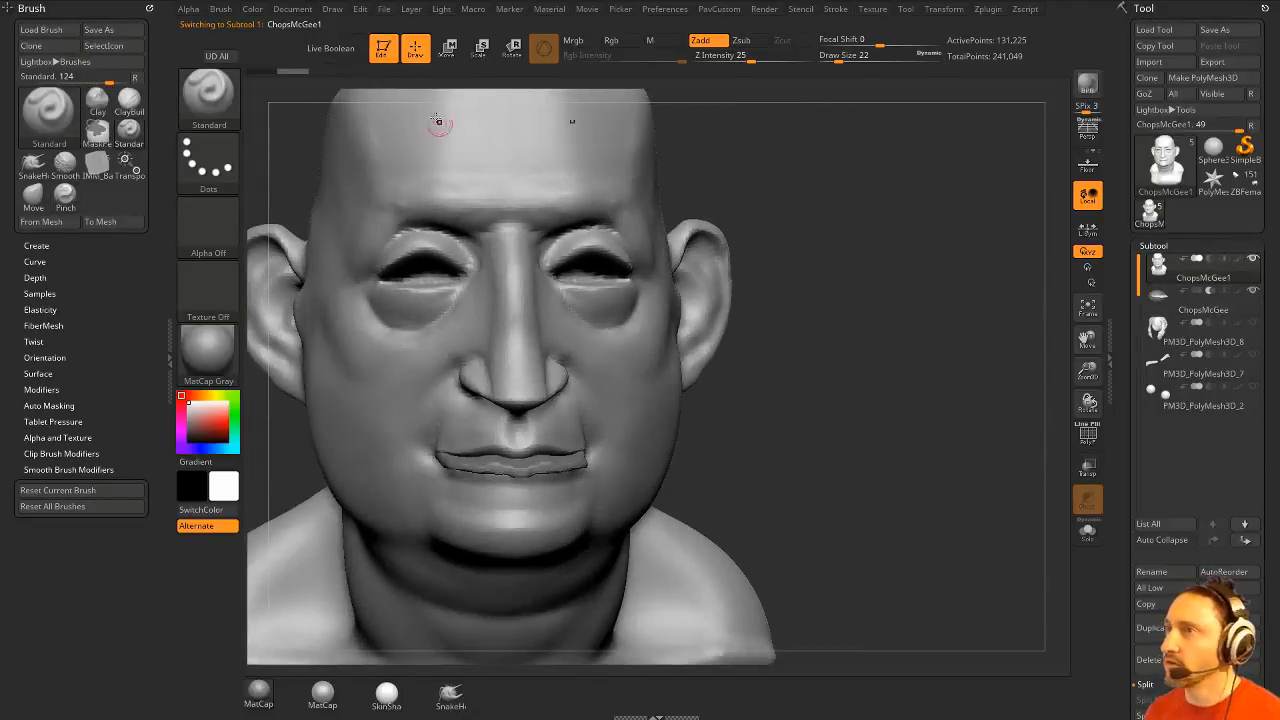
# Turn Live Boolean back on and generate a Boolean mesh from the bust and the mouth cutter.
pyautogui.click(341, 58)
pyautogui.scroll(-10, 1160, 380)
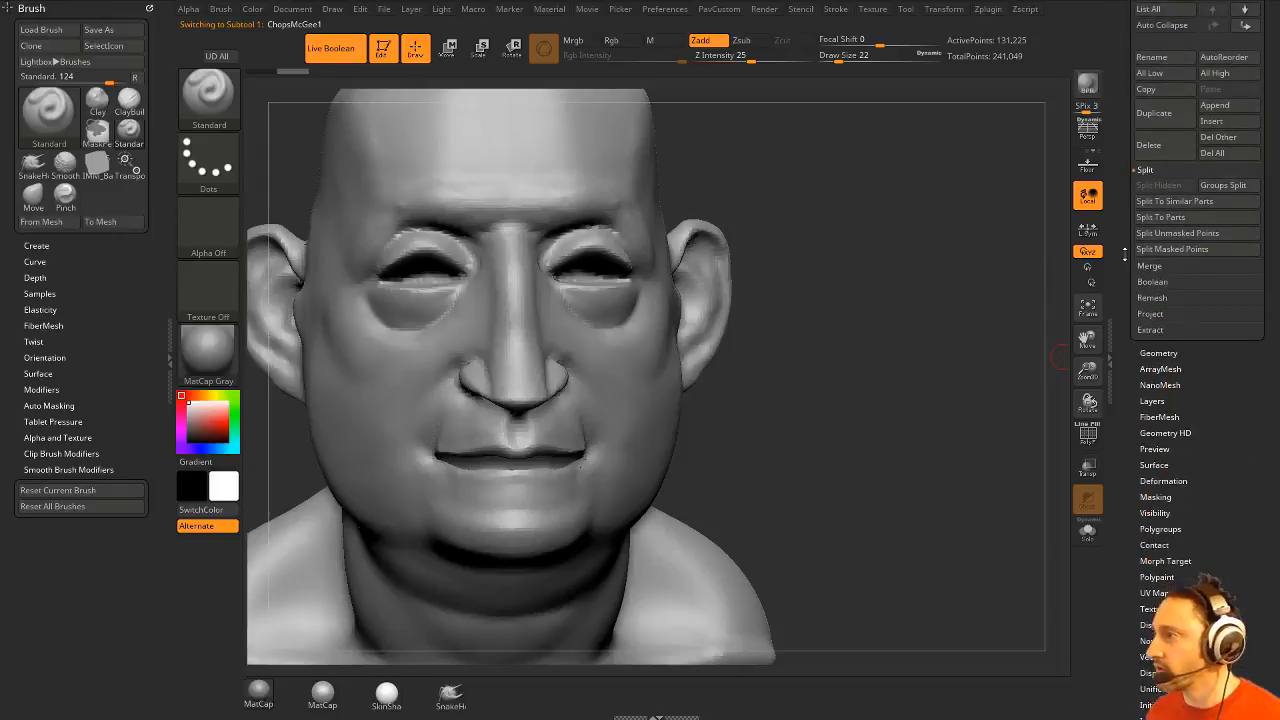
pyautogui.click(1152, 272)
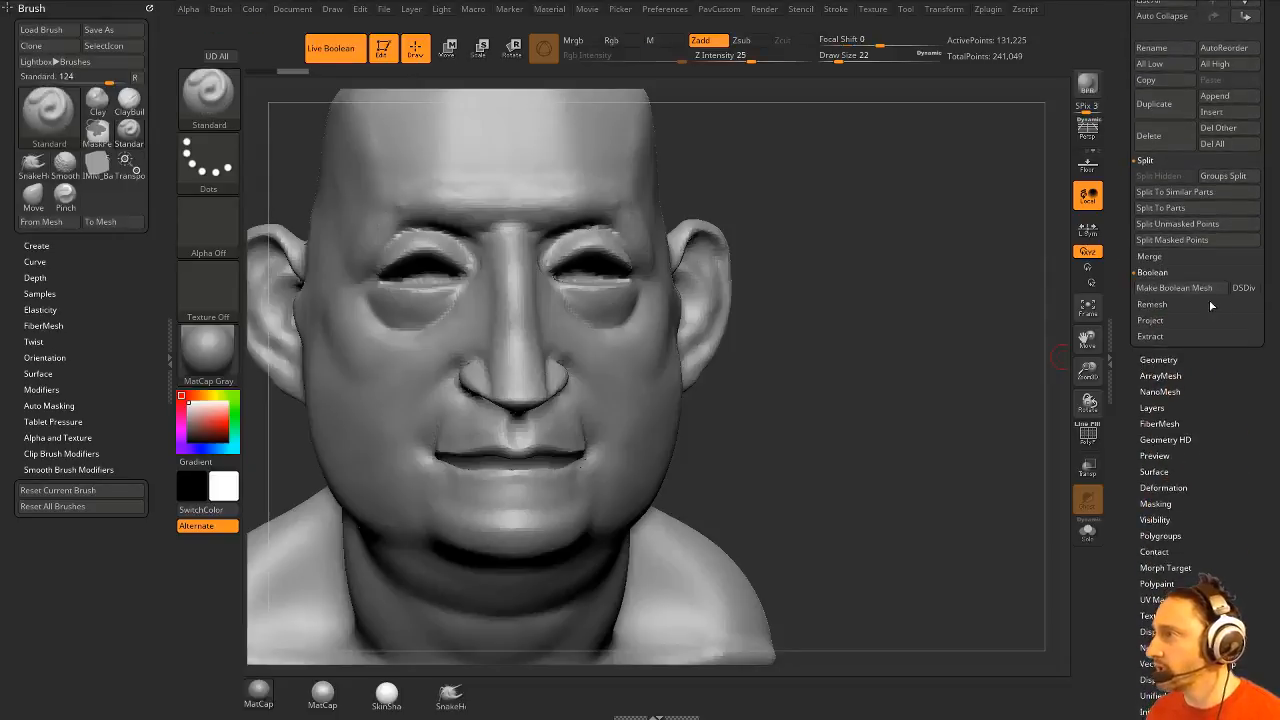
pyautogui.click(1172, 288)
pyautogui.scroll(8, 1128, 396)
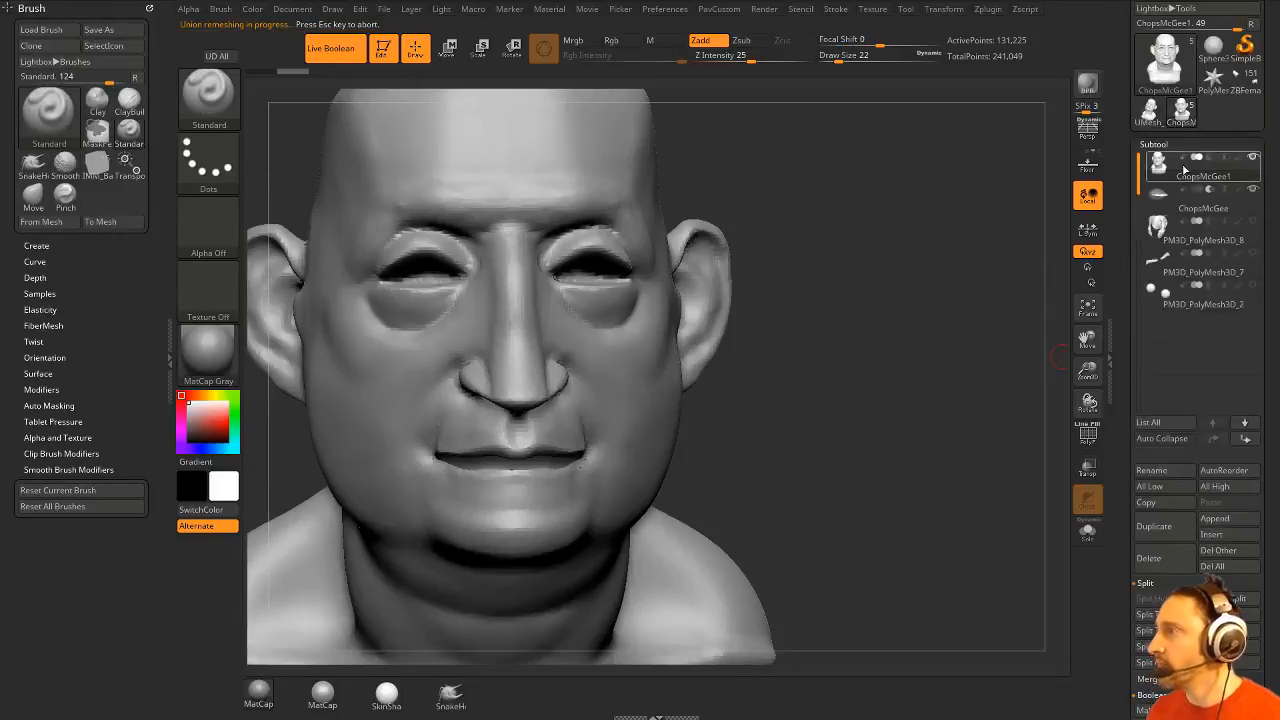
# Open the generated UMesh_ChopsMcGee1 tool and examine the wireframe around its cut mouth.
pyautogui.click(1150, 110)
pyautogui.moveTo(820, 350); pyautogui.dragTo(930, 362)
pyautogui.click(1091, 436)
pyautogui.moveTo(880, 460); pyautogui.dragTo(962, 450)
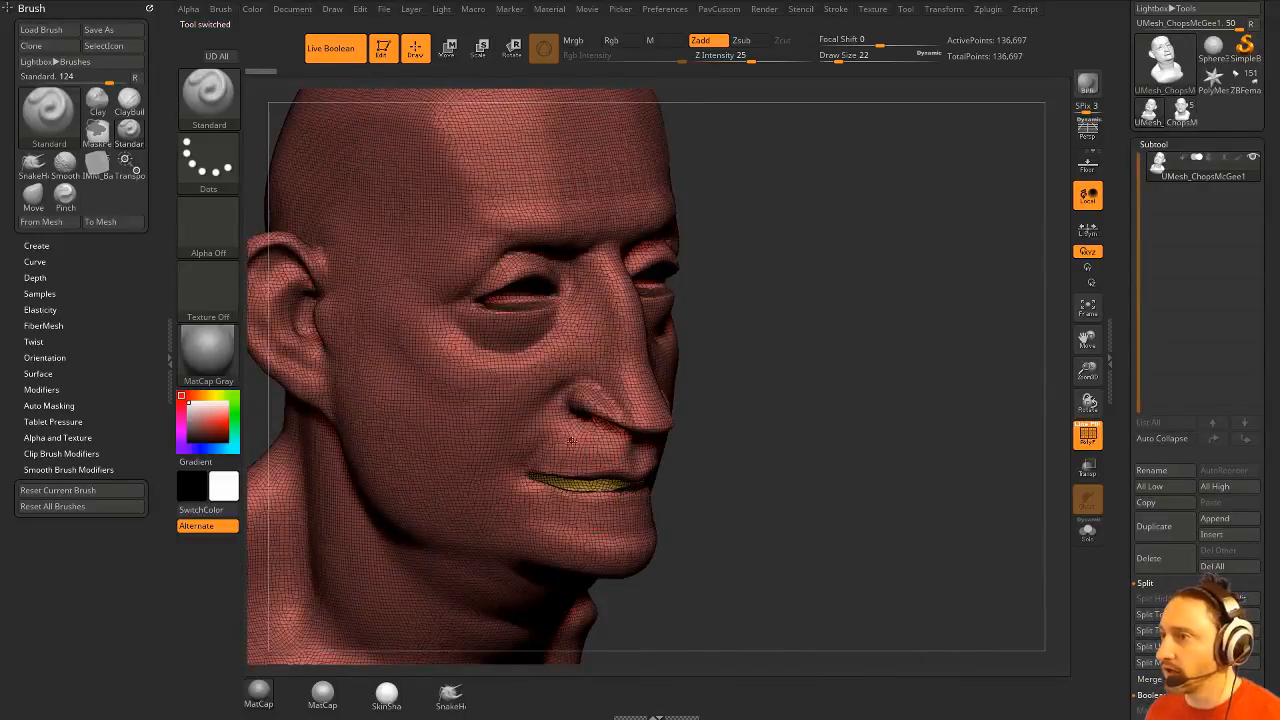
pyautogui.moveTo(728, 445); pyautogui.dragTo(829, 373)
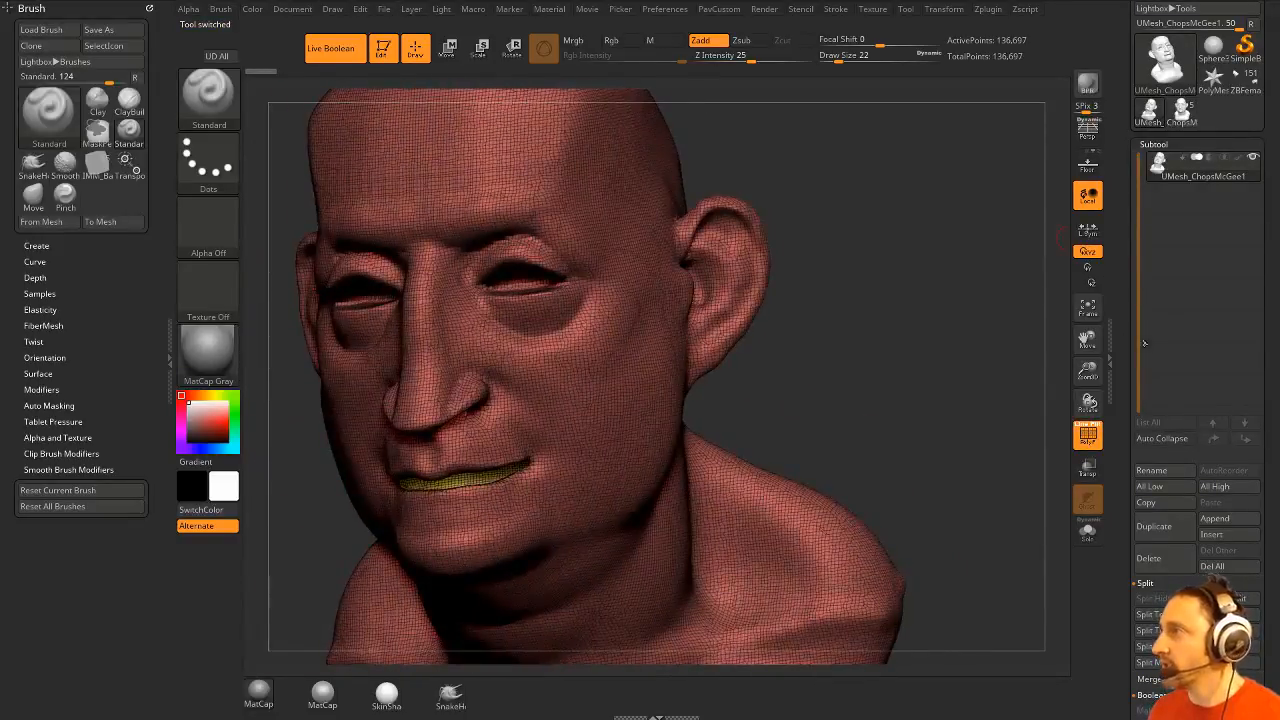
# Return to the original bust tool and insert the Boolean mesh as a new subtool below ChopsMcGee1.
pyautogui.click(1181, 114)
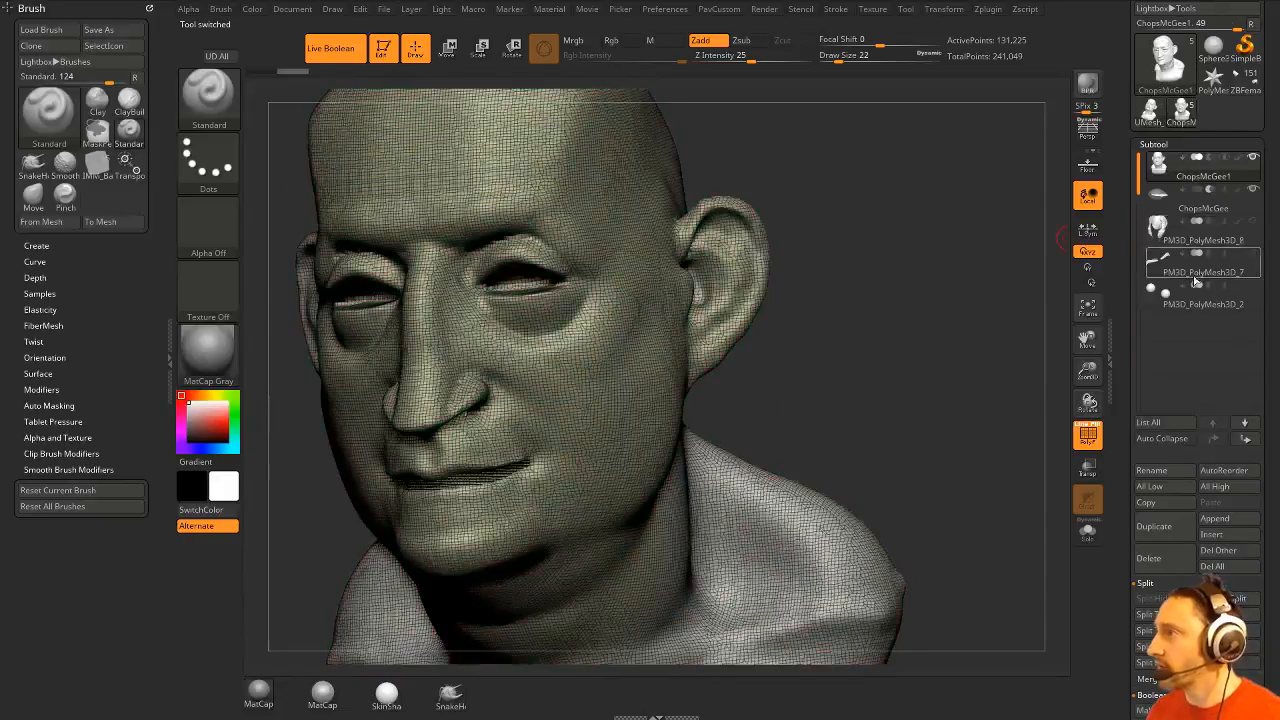
pyautogui.click(1220, 538)
pyautogui.click(711, 526)
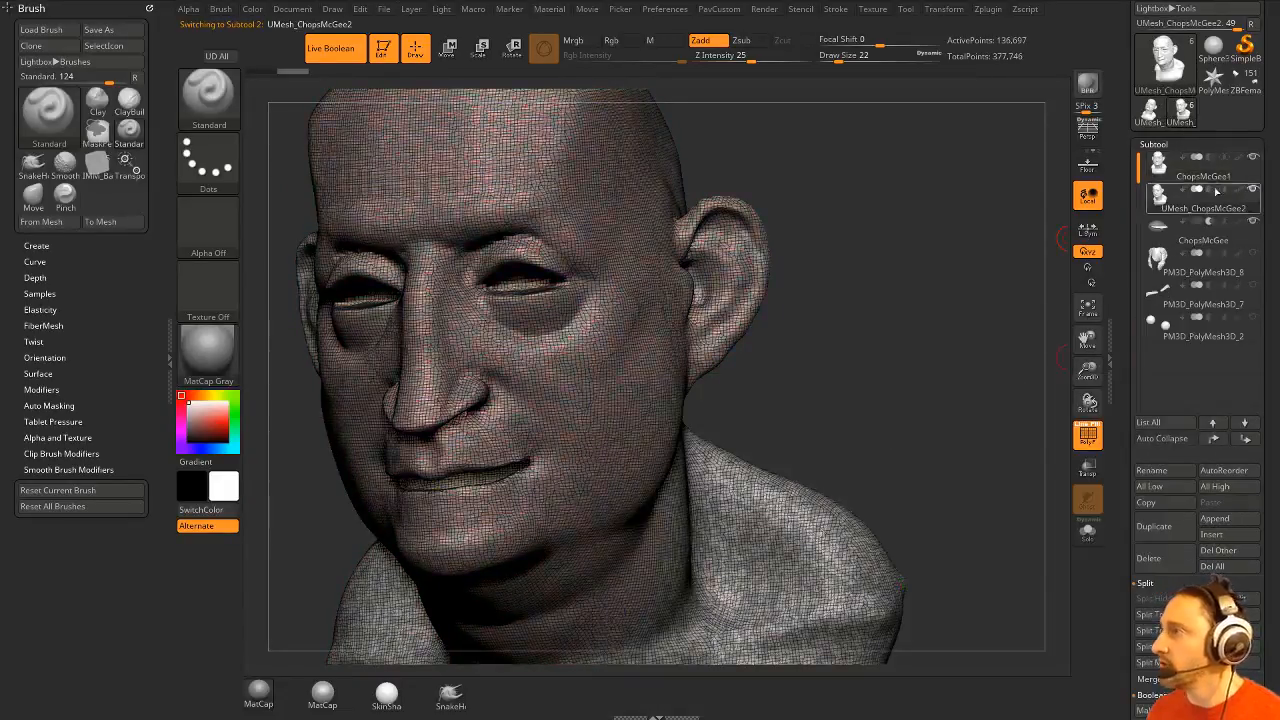
# Delete the original bust subtool ChopsMcGee1 and the mouth cutter subtool ChopsMcGee.
pyautogui.click(1157, 566)
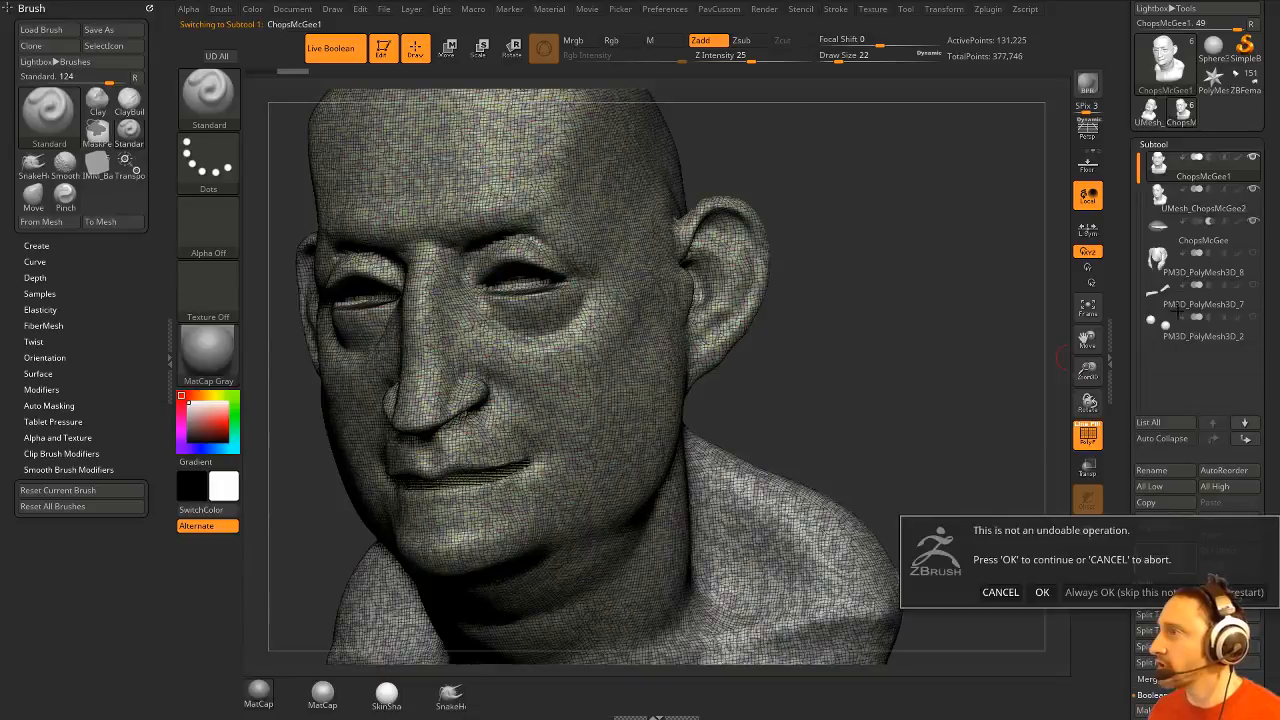
pyautogui.click(1042, 592)
pyautogui.click(1176, 200)
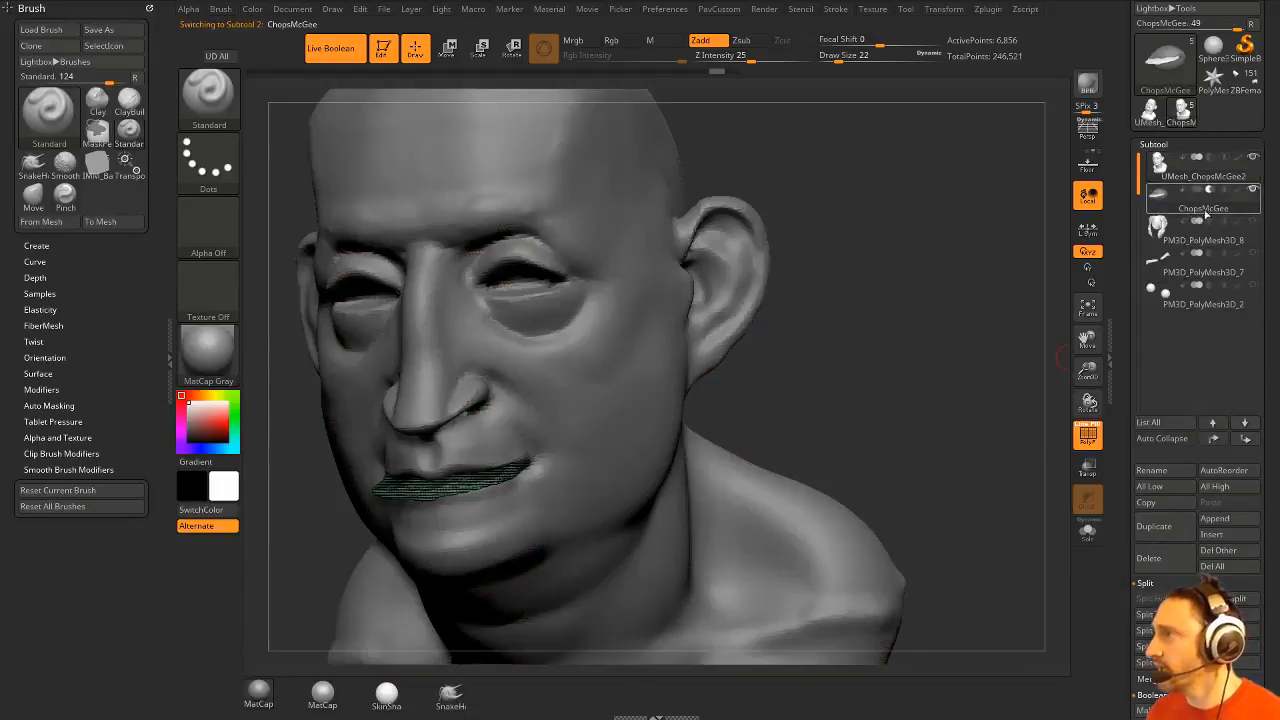
pyautogui.click(1158, 563)
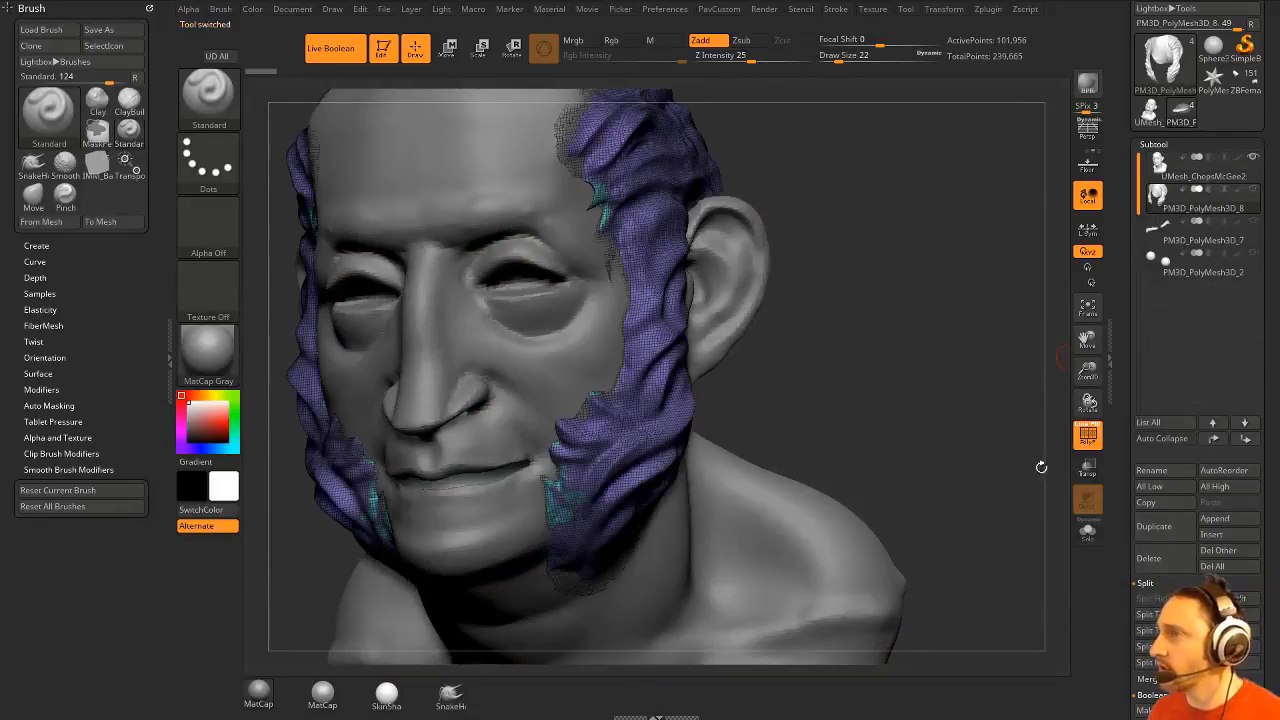
# Remesh the Boolean bust subtool with DynaMesh at resolution 256 and blur 0, and hide its wireframe.
pyautogui.moveTo(915, 385); pyautogui.dragTo(969, 397)
pyautogui.press('space')
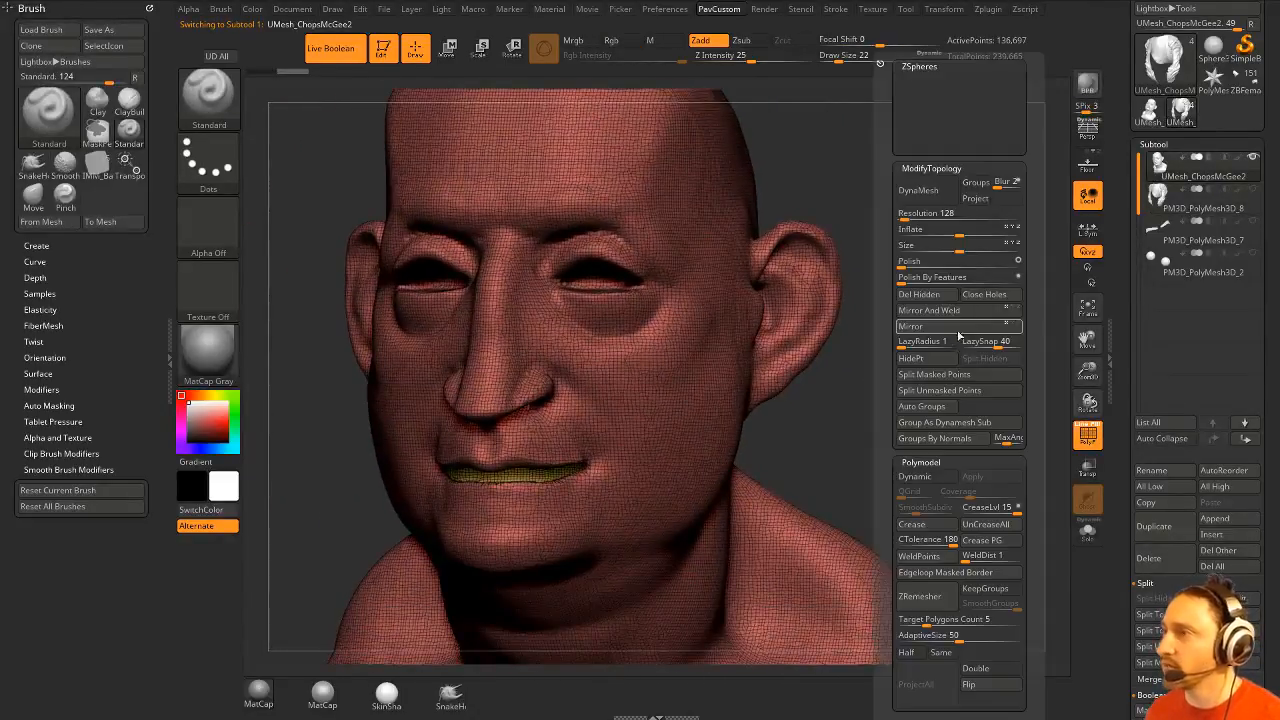
pyautogui.click(925, 213)
pyautogui.write('216')
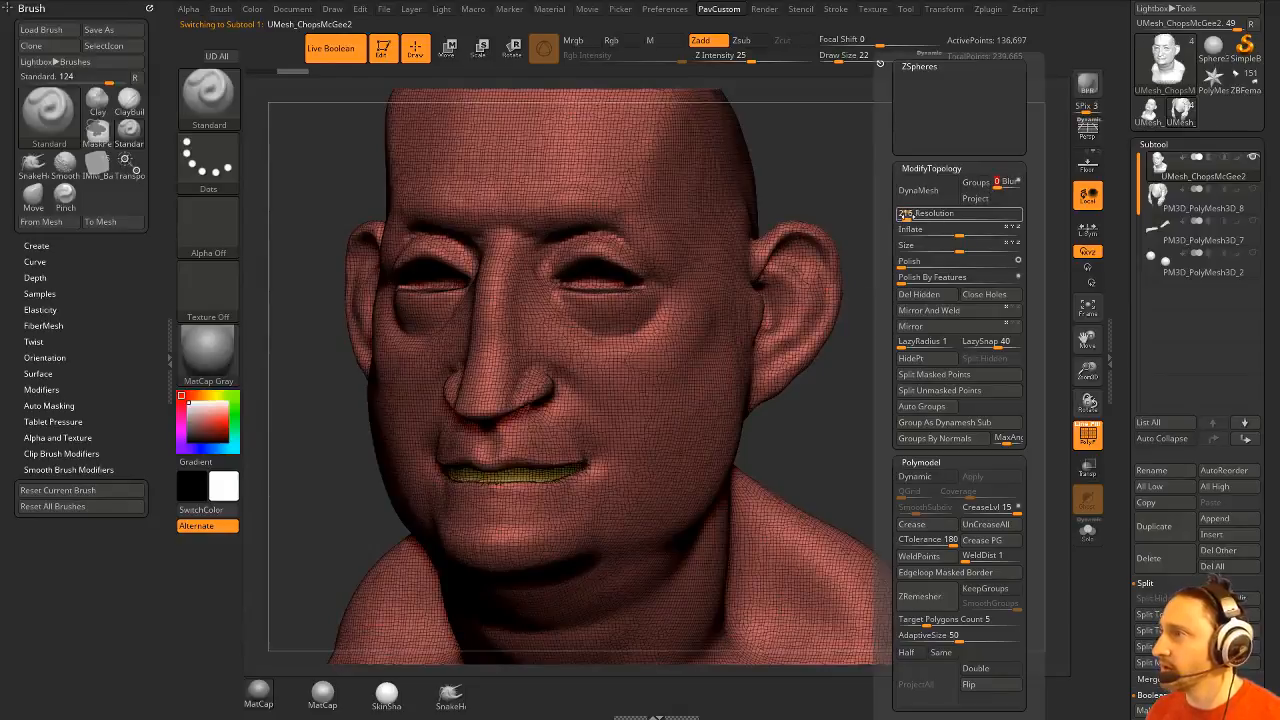
pyautogui.click(907, 214)
pyautogui.click(936, 196)
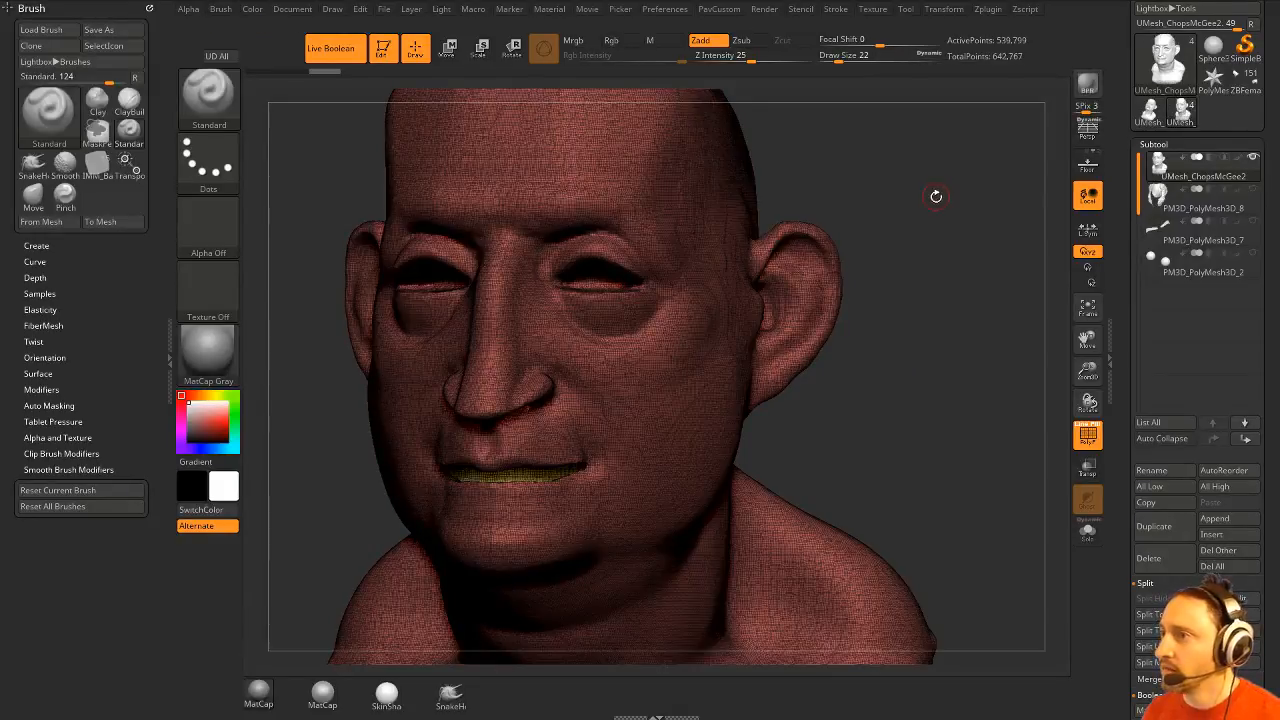
pyautogui.moveTo(936, 377); pyautogui.dragTo(1066, 434)
pyautogui.click(1086, 435)
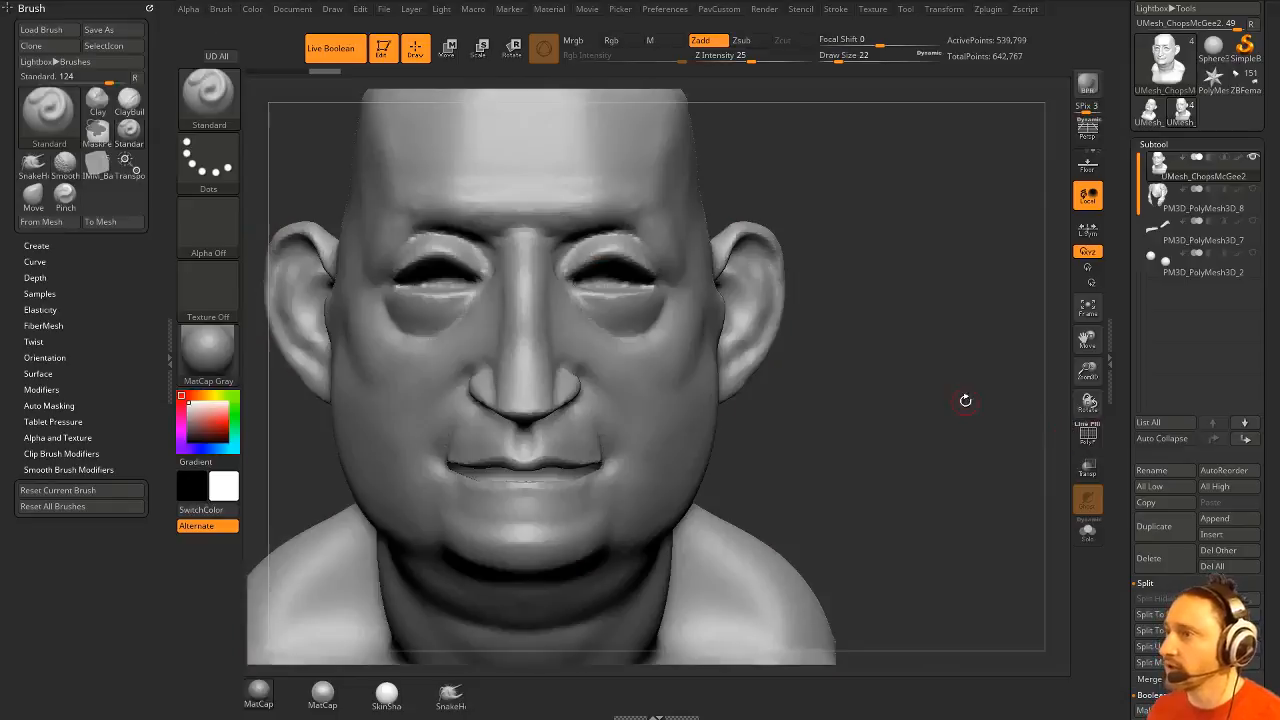
# Polish the area around the eyes with the hPolish brush at draw size 59 and update the DynaMesh.
pyautogui.keyDown('alt'); pyautogui.moveTo(966, 400); pyautogui.dragTo(972, 310); pyautogui.keyUp('alt')
pyautogui.moveTo(1004, 328)
pyautogui.mouseDown()
pyautogui.moveTo(980, 323)
pyautogui.moveTo(985, 284)
pyautogui.moveTo(949, 273)
pyautogui.moveTo(954, 248)
pyautogui.moveTo(925, 258)
pyautogui.mouseUp()
pyautogui.press('b')
pyautogui.press('h')
pyautogui.press('p')
pyautogui.press('[')
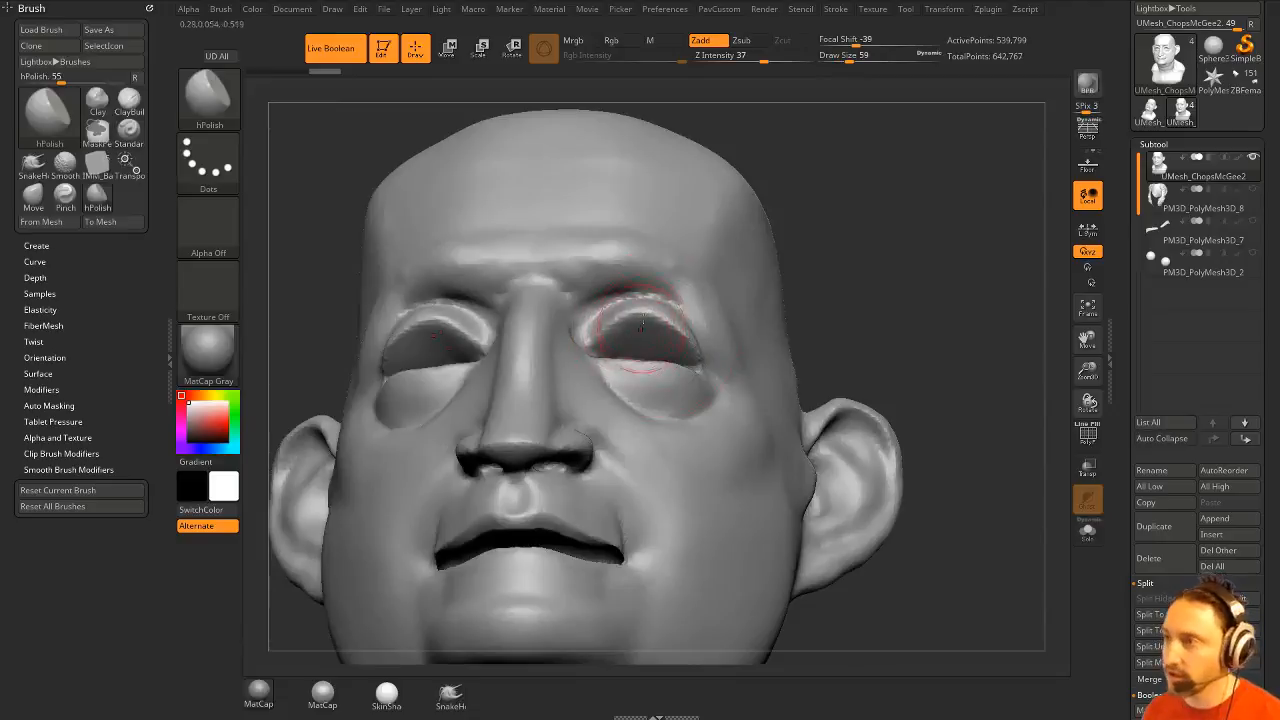
pyautogui.press('`')
pyautogui.click(855, 311)
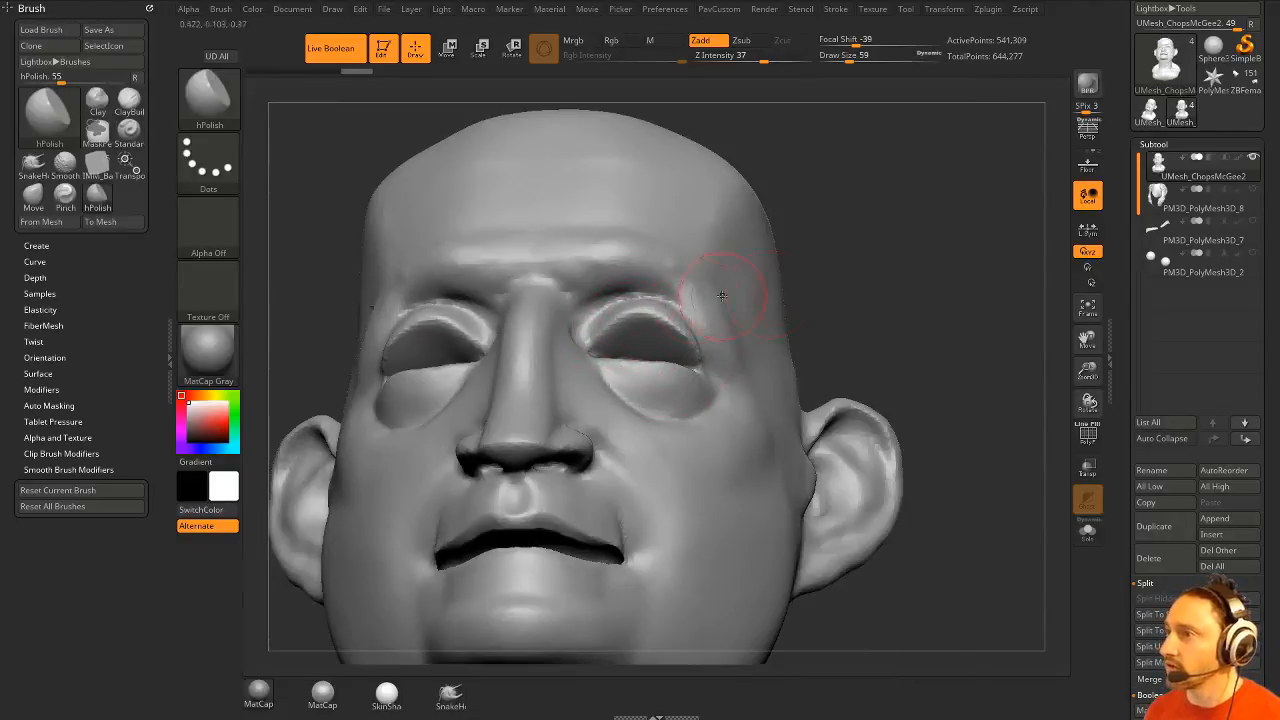
# Flatten the temples and the outer corners of the eyes with the hPolish brush.
pyautogui.moveTo(915, 225); pyautogui.dragTo(822, 303)
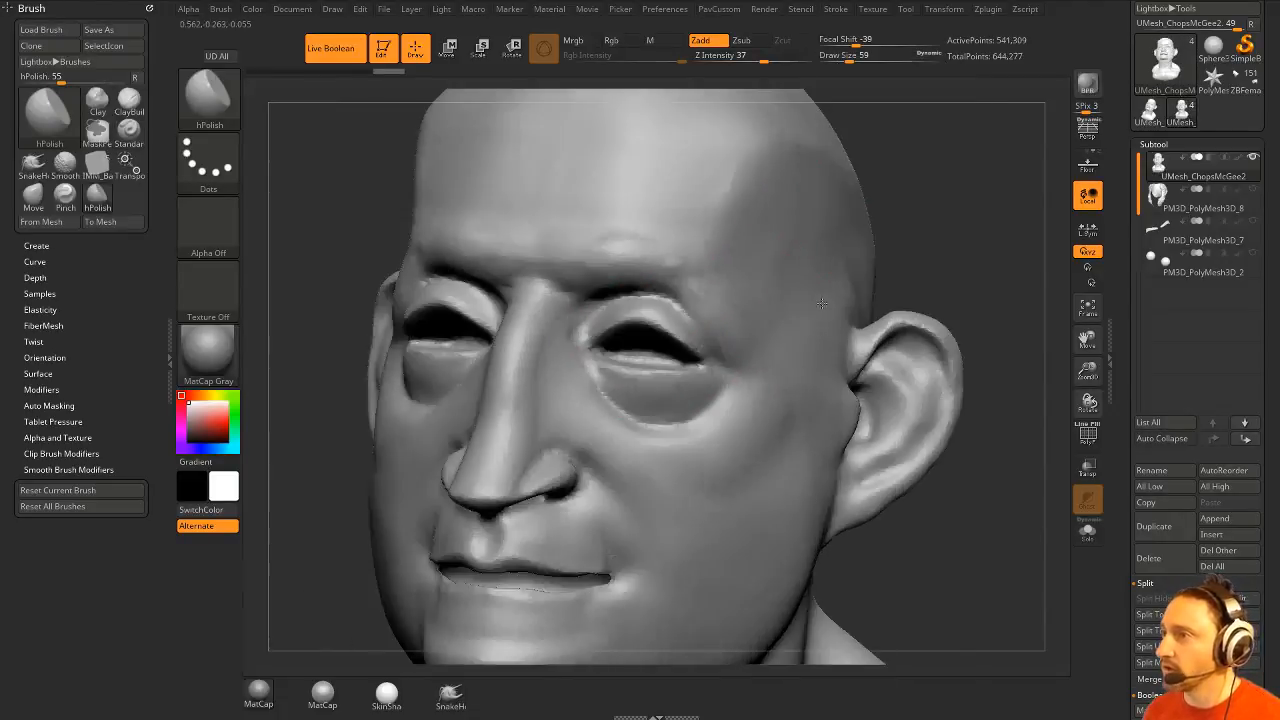
pyautogui.moveTo(752, 320); pyautogui.dragTo(701, 309, button='right')
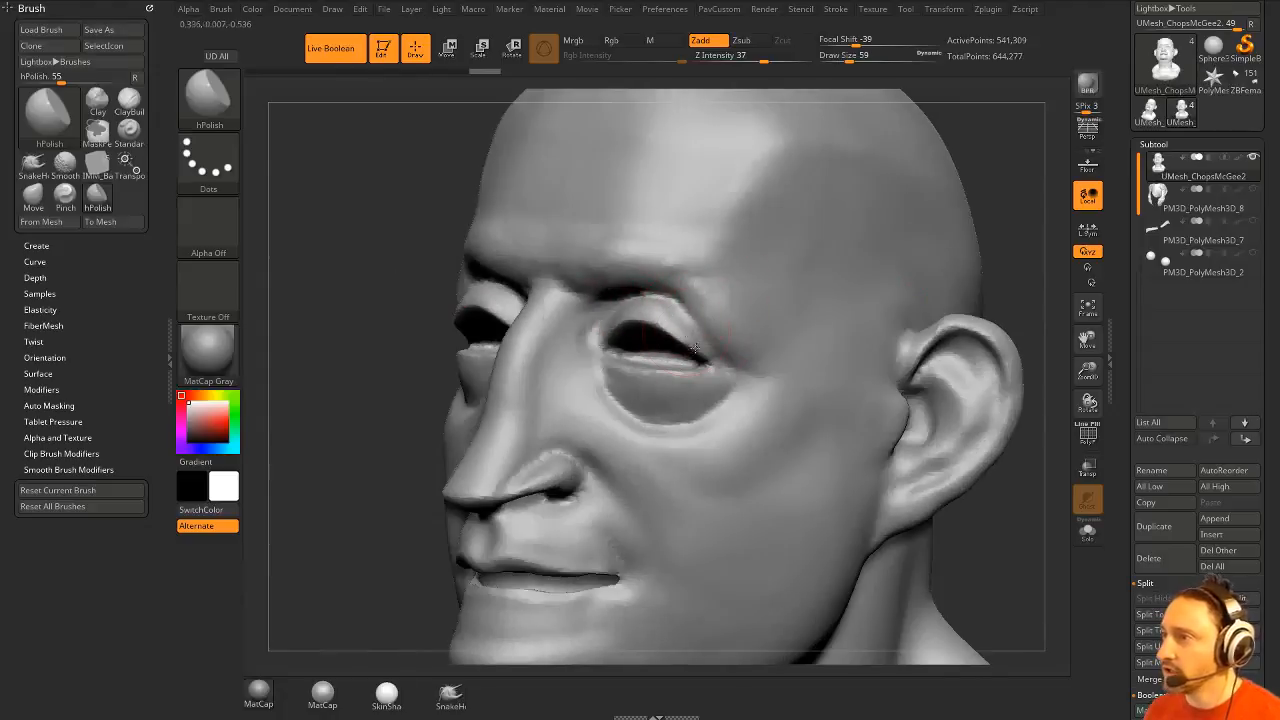
pyautogui.moveTo(992, 165); pyautogui.dragTo(797, 430)
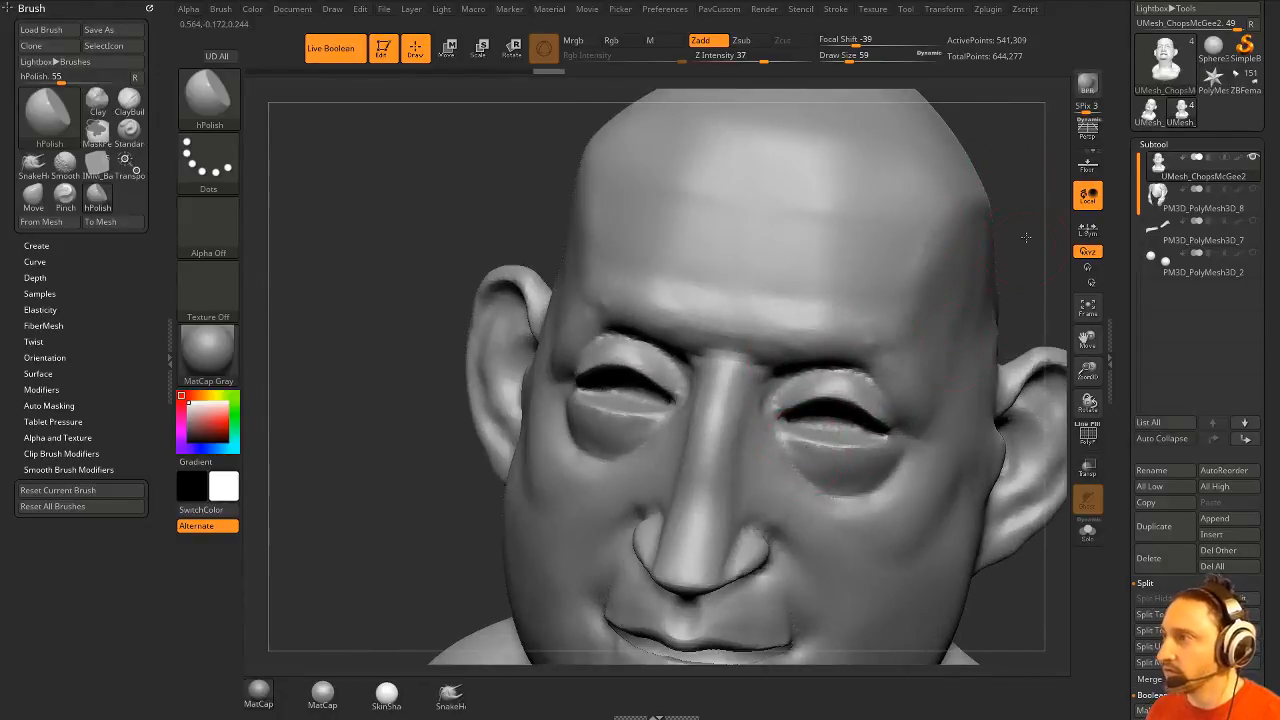
pyautogui.moveTo(1025, 237); pyautogui.dragTo(670, 377)
# Make the tip of the nose fuller using the Inflat brush at draw size 116.
pyautogui.moveTo(699, 360)
pyautogui.mouseDown(button='right')
pyautogui.moveTo(800, 265)
pyautogui.moveTo(960, 260)
pyautogui.moveTo(891, 264)
pyautogui.moveTo(826, 297)
pyautogui.mouseUp(button='right')
pyautogui.press('b')
pyautogui.press('i')
pyautogui.press('n')
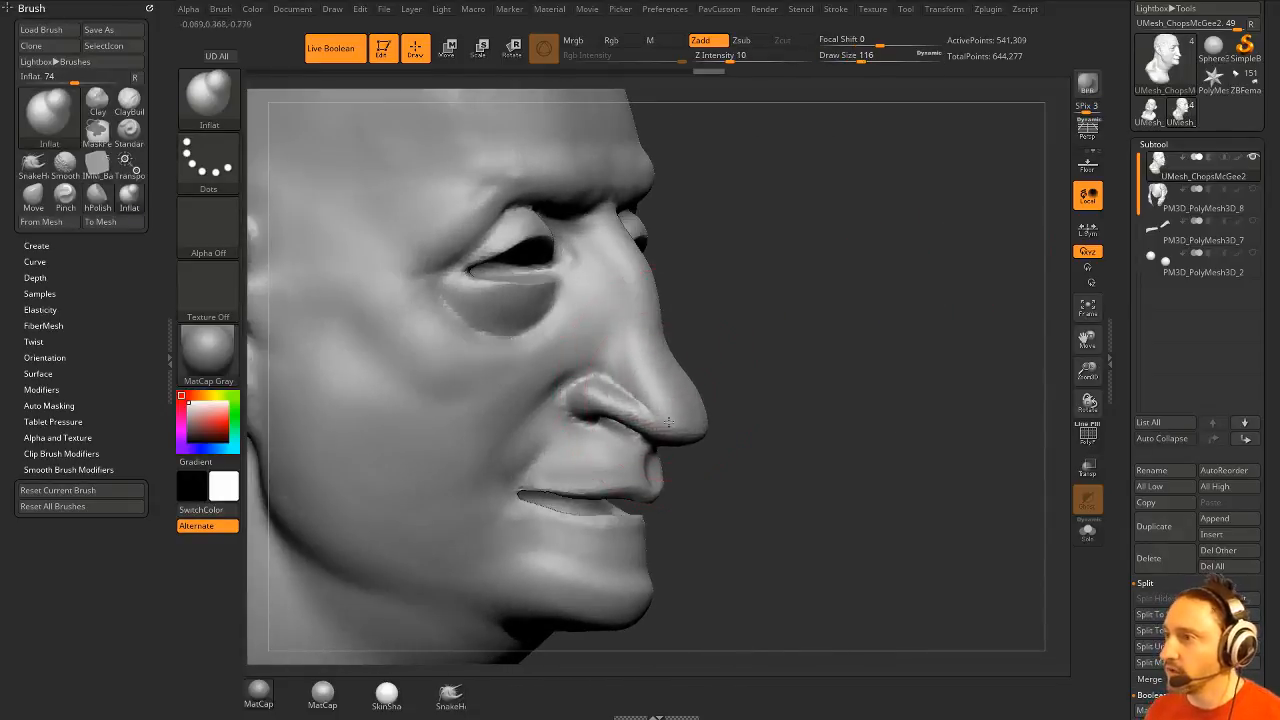
pyautogui.moveTo(790, 400)
pyautogui.keyDown('ctrl'); pyautogui.mouseDown(button='right')
pyautogui.moveTo(837, 343)
pyautogui.moveTo(709, 383)
pyautogui.moveTo(770, 395)
pyautogui.mouseUp(button='right'); pyautogui.keyUp('ctrl')
# Adjust the shape of the nose and the area below the eye with the Move brush at draw size 101.
pyautogui.press('b')
pyautogui.press('m')
pyautogui.press('v')
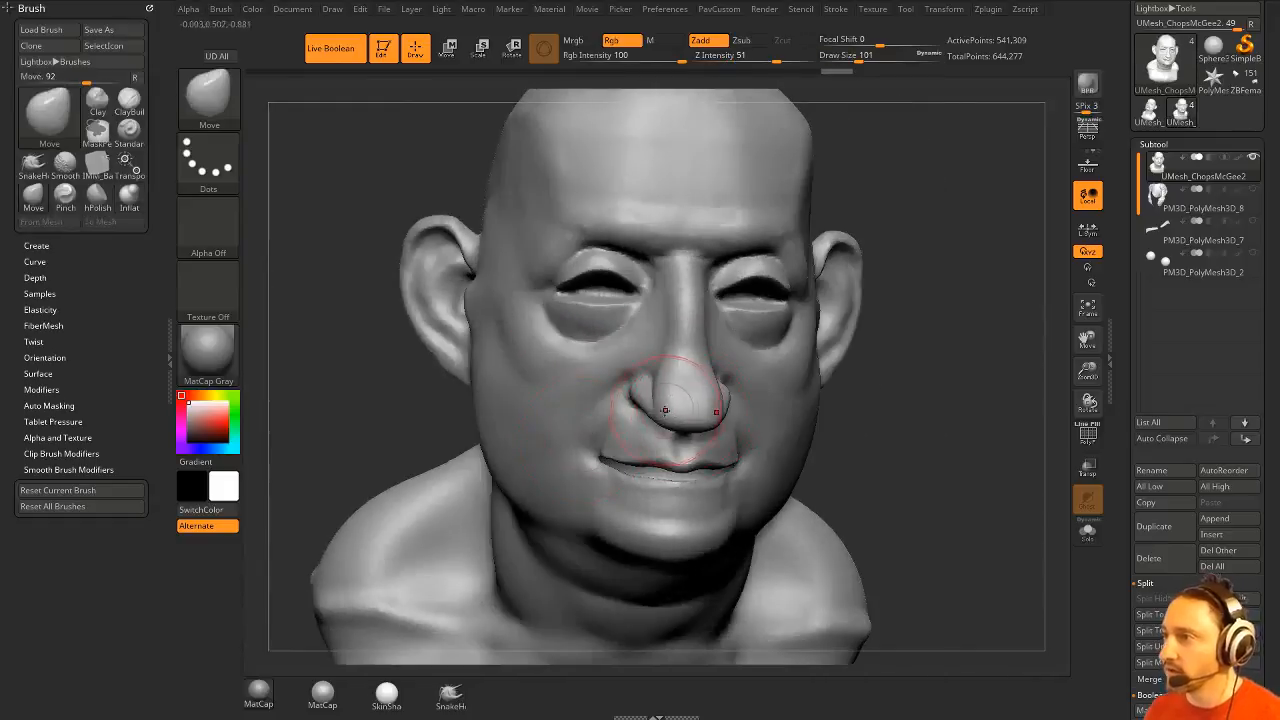
pyautogui.moveTo(677, 412); pyautogui.dragTo(930, 349, button='right')
pyautogui.moveTo(448, 459); pyautogui.dragTo(527, 432)
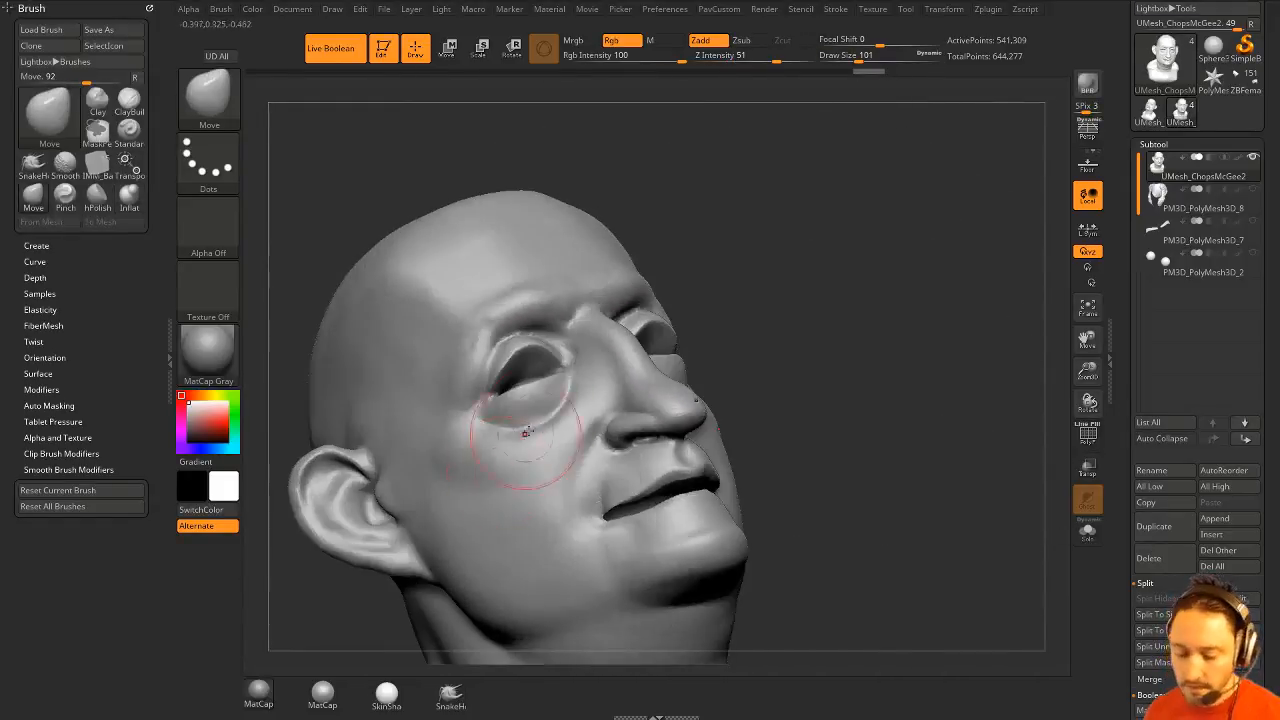
# Inflate the nostril area with the Inflat brush, reduce the draw size to 97 and update the DynaMesh.
pyautogui.press('b')
pyautogui.press('i')
pyautogui.press('n')
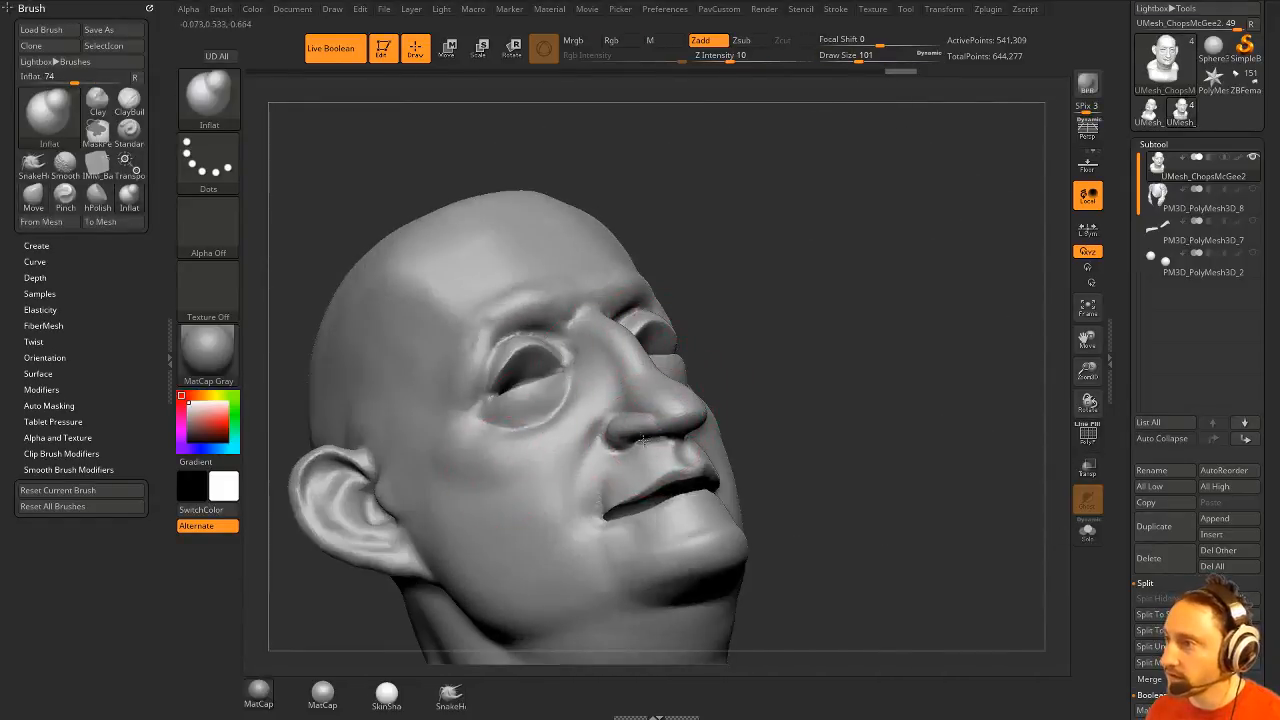
pyautogui.press('[')
pyautogui.moveTo(847, 398); pyautogui.dragTo(958, 402)
pyautogui.press('ctrl')
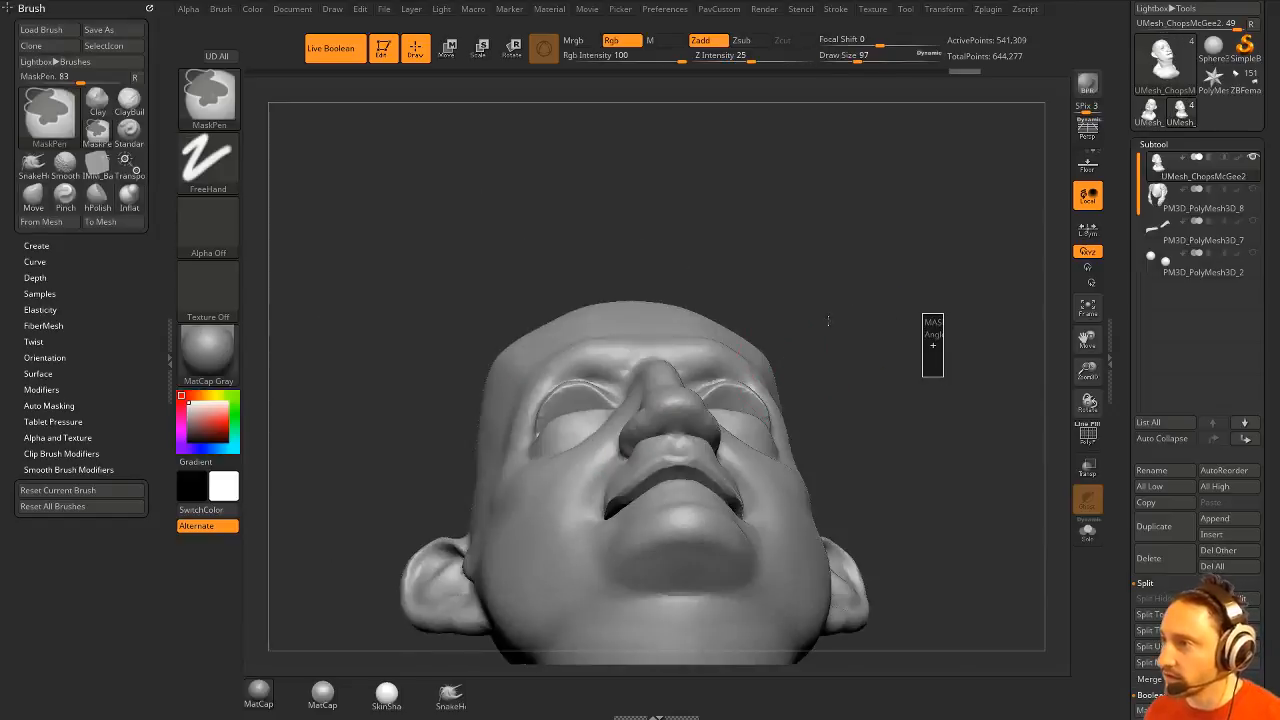
pyautogui.keyDown('ctrl'); pyautogui.moveTo(922, 313); pyautogui.dragTo(843, 314); pyautogui.keyUp('ctrl')
# Smooth the side of the nose near its tip and select the Inflat brush again.
pyautogui.moveTo(835, 316); pyautogui.dragTo(883, 323)
pyautogui.keyDown('shift'); pyautogui.moveTo(645, 438); pyautogui.dragTo(665, 405); pyautogui.keyUp('shift')
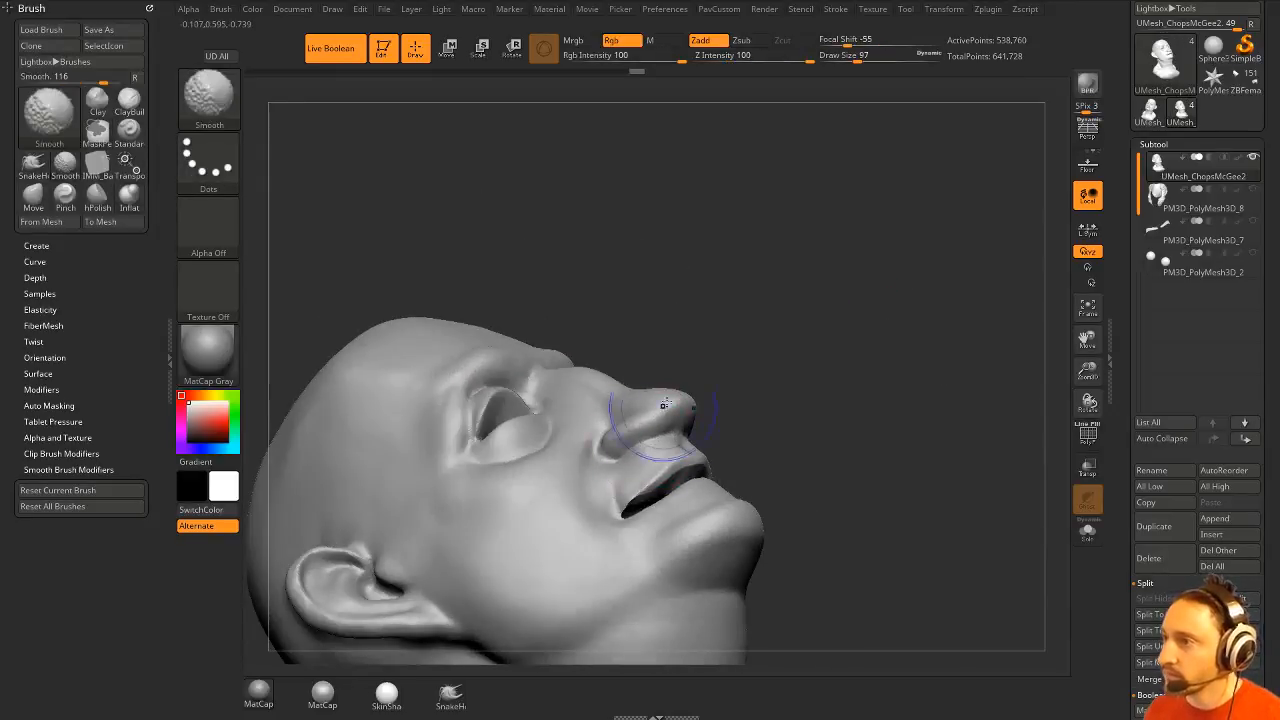
pyautogui.press('b')
pyautogui.press('i')
pyautogui.press('n')
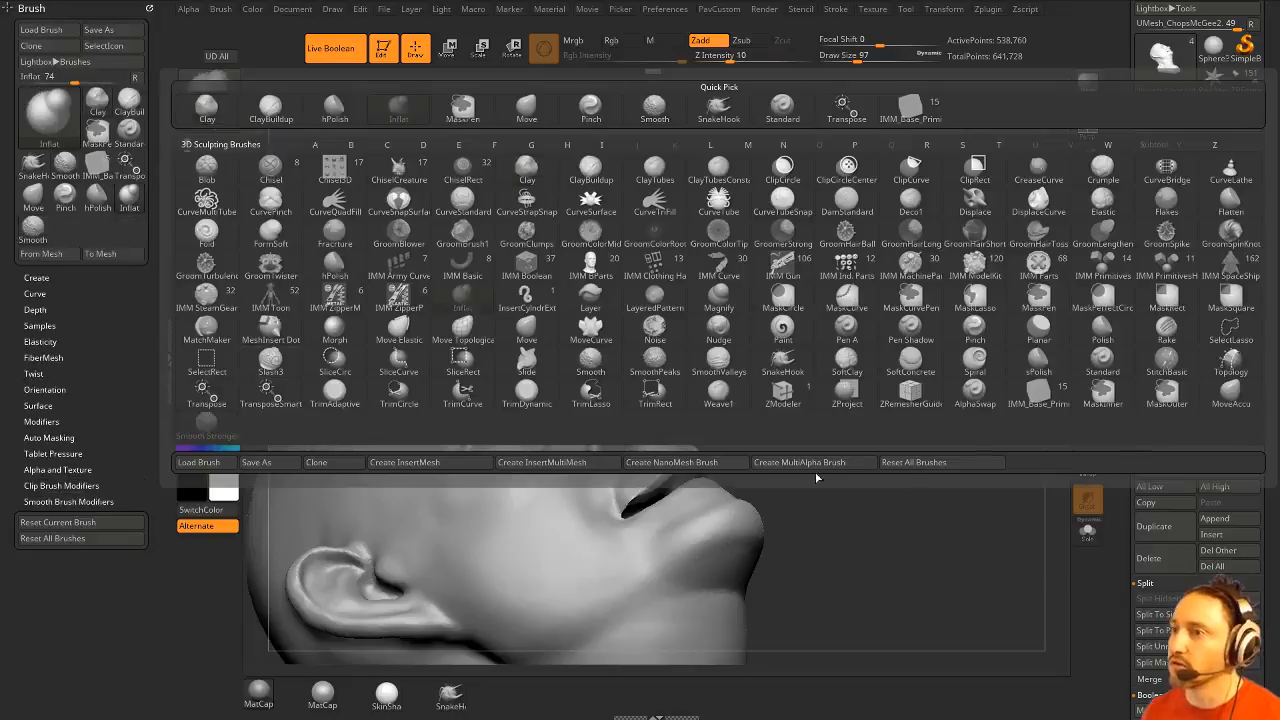
# Insert mirrored Sphere32 primitives at both nostrils with the IMM Base Primitives brush at draw size 37.
pyautogui.moveTo(827, 463); pyautogui.dragTo(786, 352)
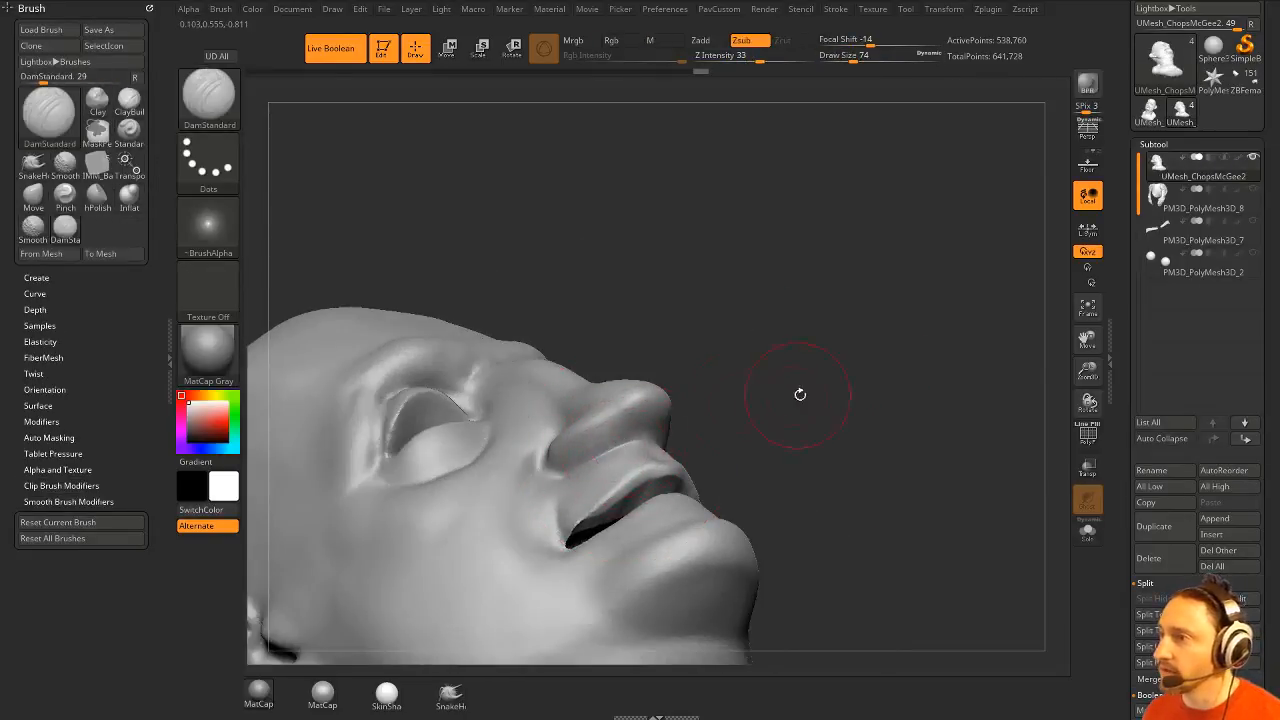
pyautogui.moveTo(800, 394); pyautogui.dragTo(686, 426)
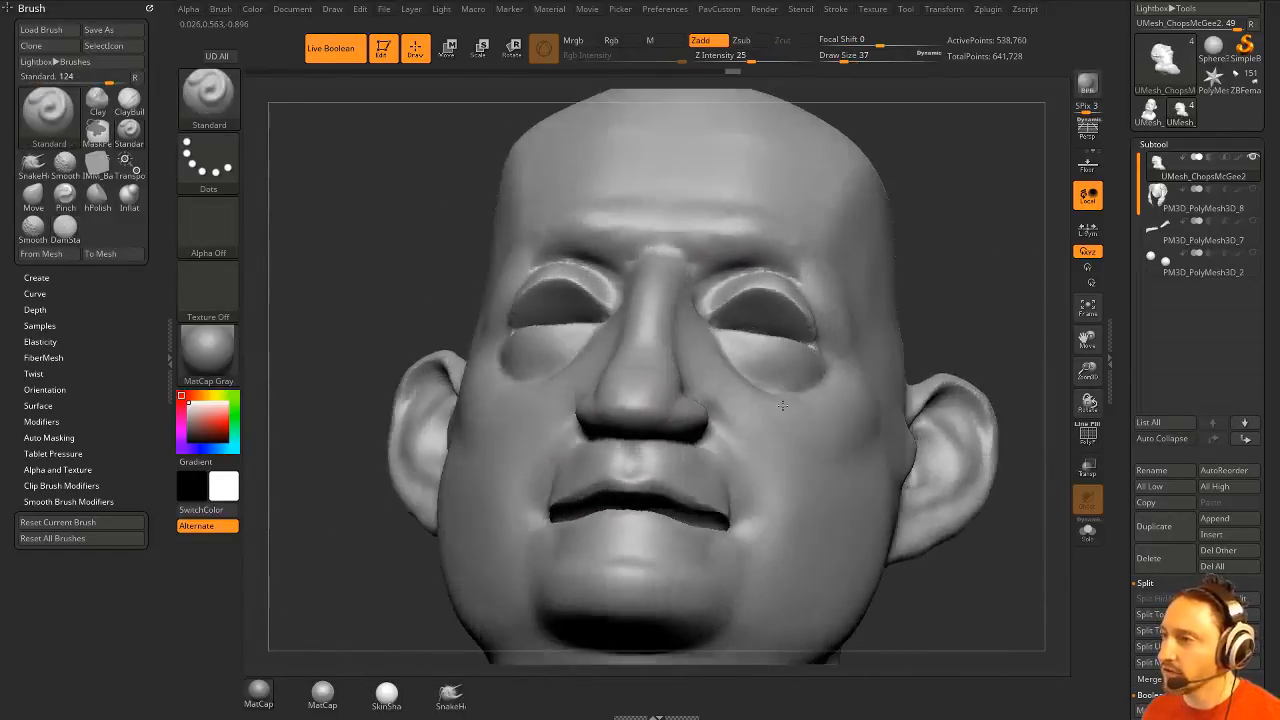
pyautogui.moveTo(782, 405); pyautogui.dragTo(850, 311)
pyautogui.press('8')
pyautogui.press('m')
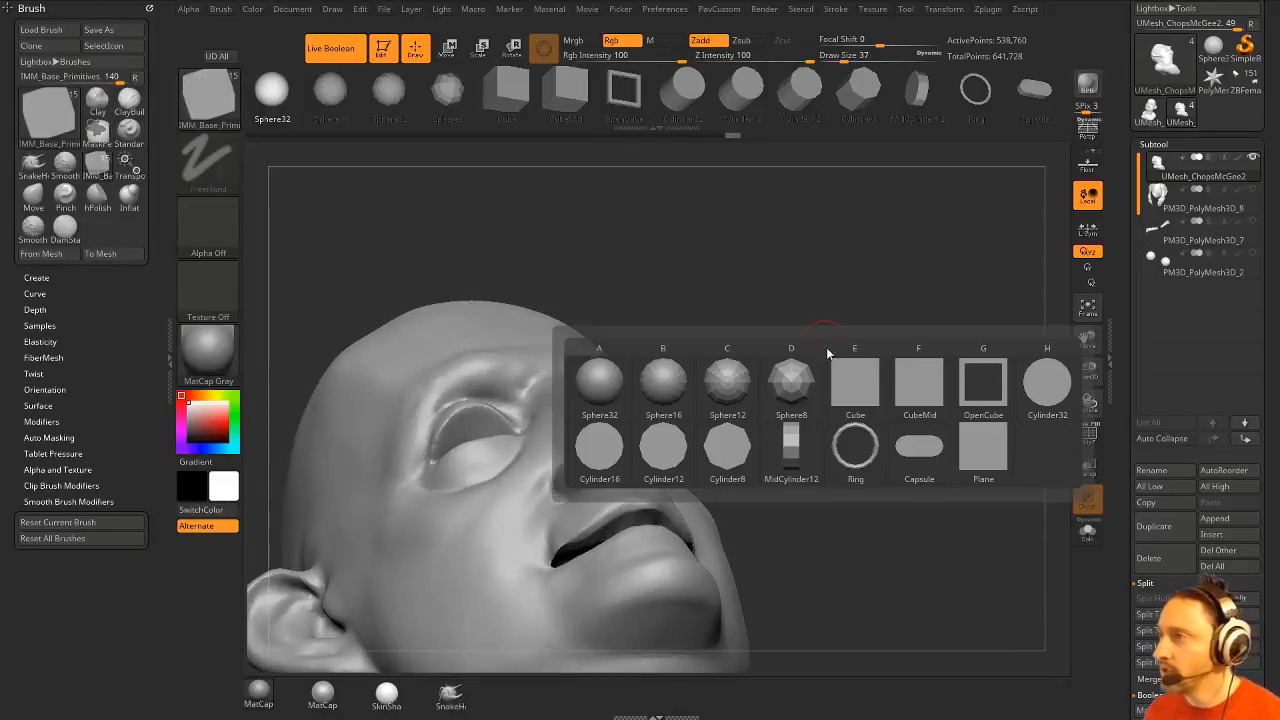
pyautogui.click(612, 381)
pyautogui.moveTo(752, 374); pyautogui.dragTo(791, 348)
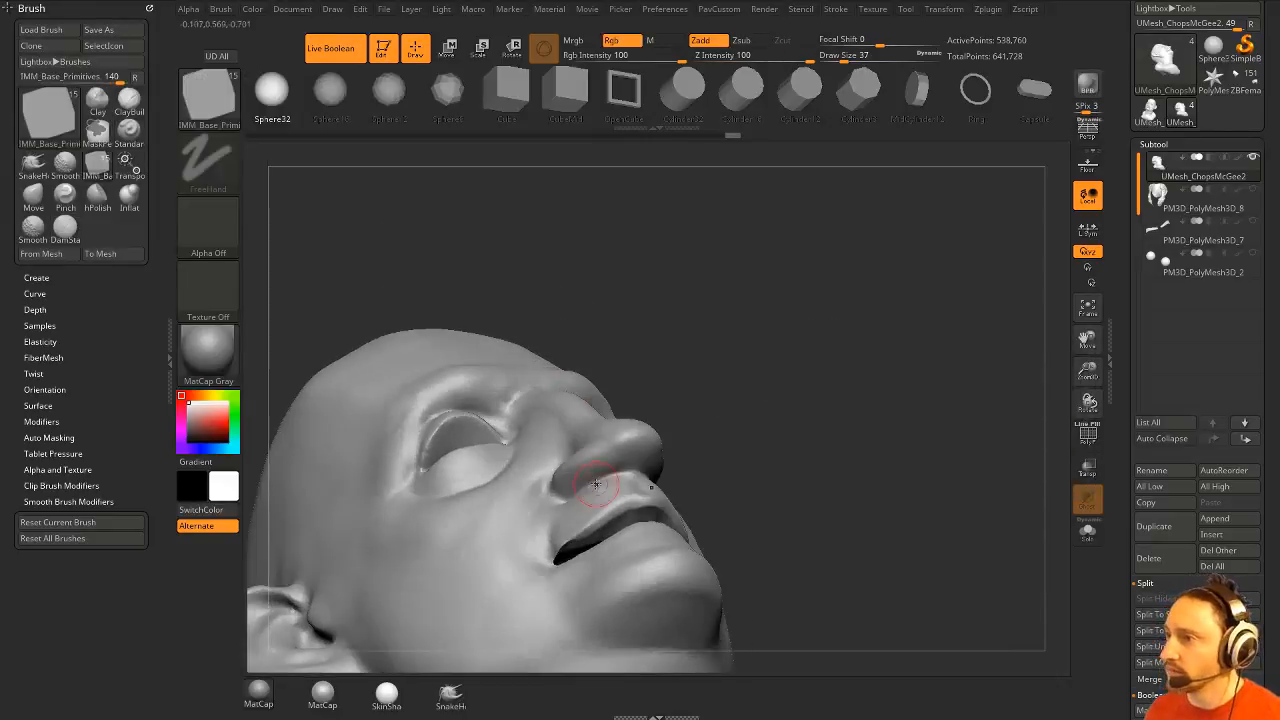
pyautogui.moveTo(594, 488); pyautogui.dragTo(611, 495)
pyautogui.moveTo(708, 408); pyautogui.dragTo(757, 431)
# Reposition the inserted spheres against the underside of the nose with the gizmo.
pyautogui.press('w')
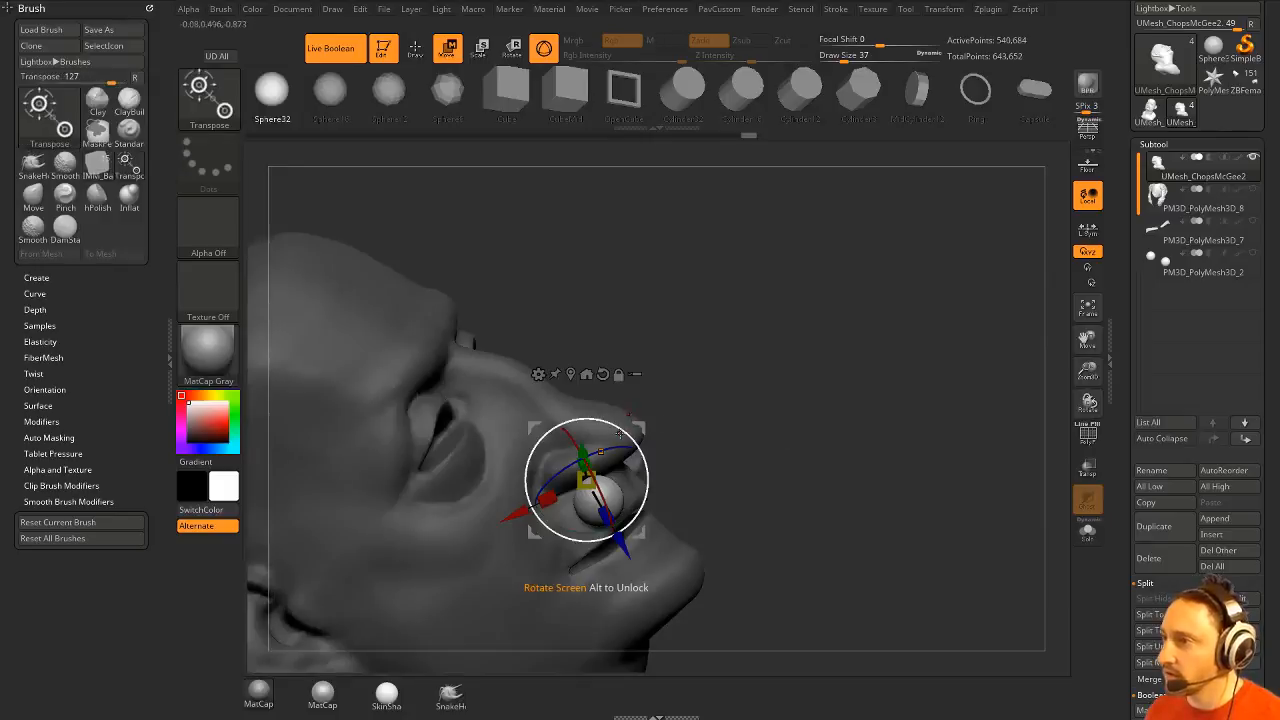
pyautogui.moveTo(627, 537); pyautogui.dragTo(614, 515)
pyautogui.press('q')
pyautogui.moveTo(868, 422); pyautogui.dragTo(820, 434)
# Split the nostril spheres off the head into their own subtool.
pyautogui.press('2')
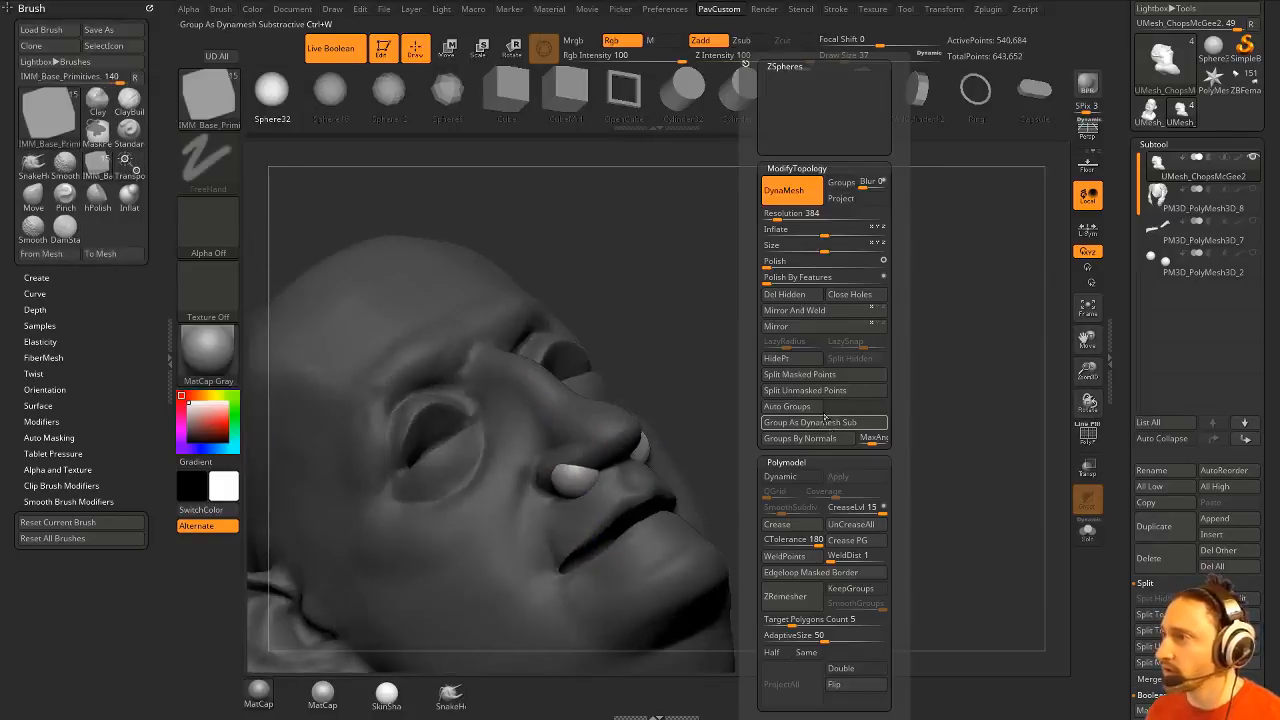
pyautogui.click(815, 381)
pyautogui.moveTo(834, 381)
pyautogui.mouseDown()
pyautogui.moveTo(778, 385)
pyautogui.moveTo(768, 355)
pyautogui.mouseUp()
# Stretch the nostril spheres into elongated shapes with the Move brush at draw size 83.
pyautogui.press('s')
pyautogui.moveTo(661, 457); pyautogui.dragTo(646, 427)
pyautogui.press('b')
pyautogui.press('m')
pyautogui.press('v')
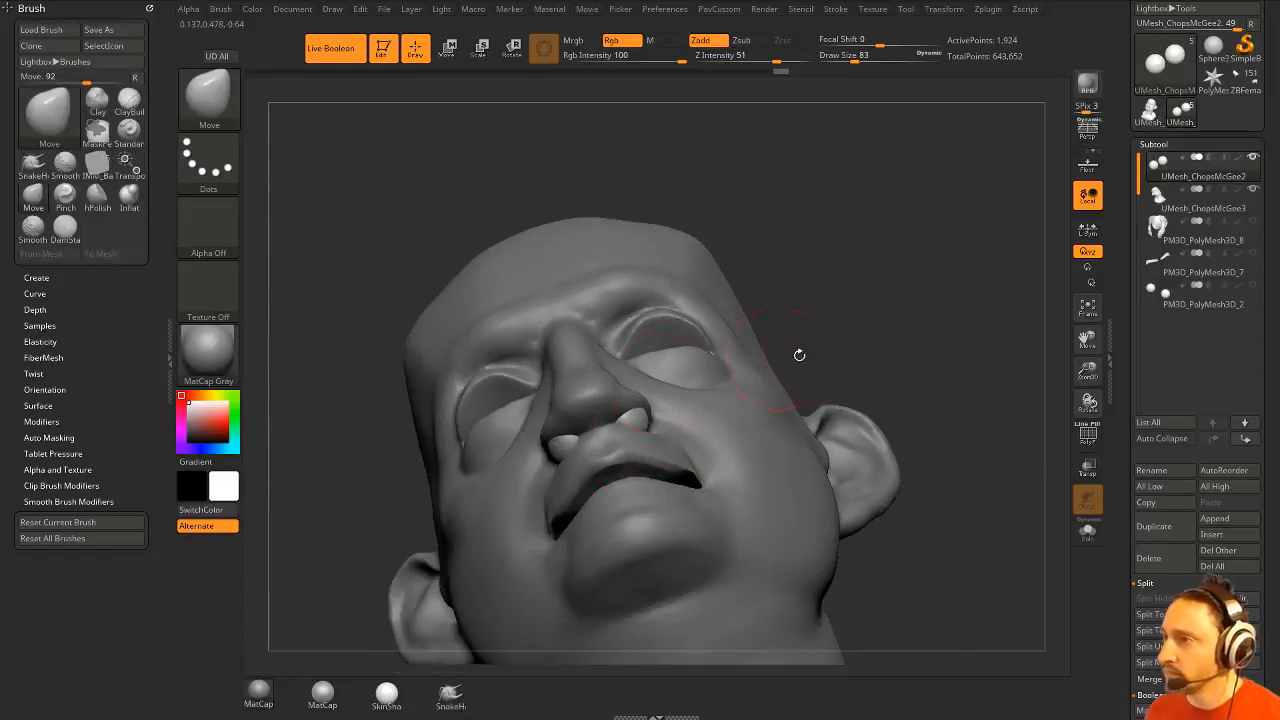
pyautogui.moveTo(799, 355); pyautogui.dragTo(615, 418)
pyautogui.moveTo(483, 470); pyautogui.dragTo(659, 415)
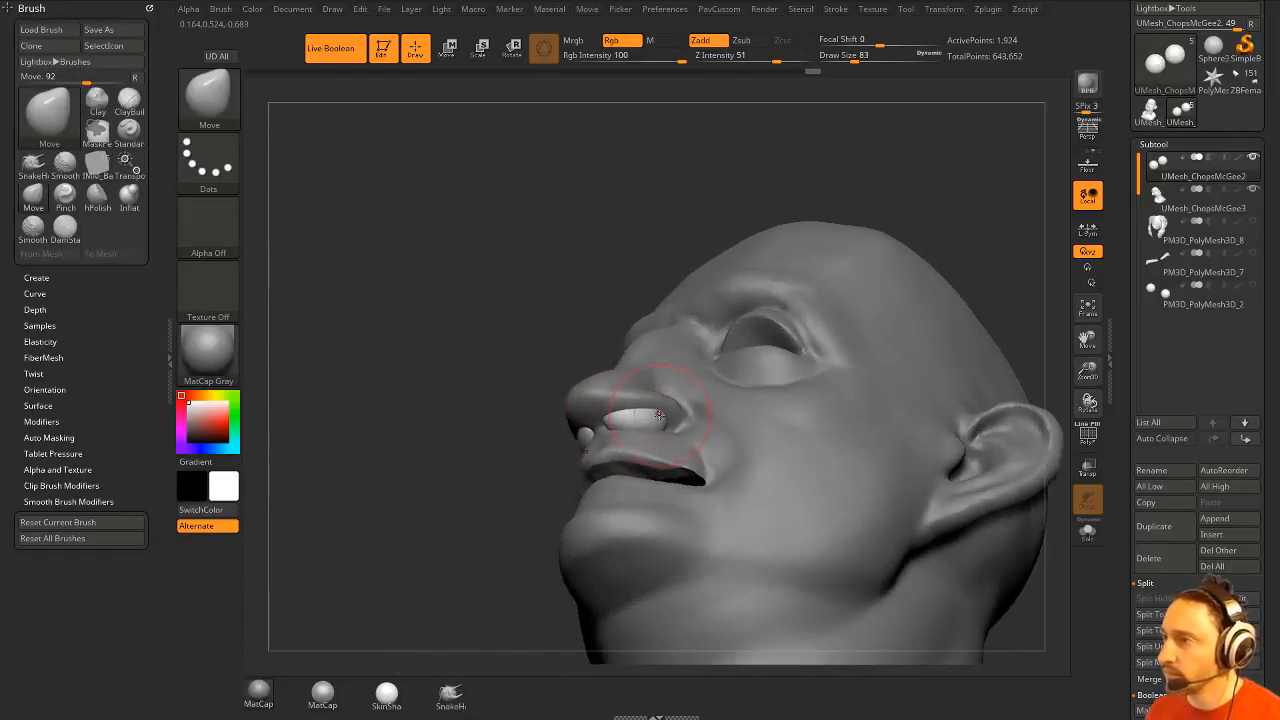
# Turn on local symmetry and align the elongated nostril shapes under the nose with the gizmo.
pyautogui.moveTo(598, 420); pyautogui.dragTo(640, 345, button='right')
pyautogui.press('w')
pyautogui.moveTo(723, 412); pyautogui.dragTo(620, 353, button='right')
pyautogui.keyDown('alt'); pyautogui.click(572, 323); pyautogui.keyUp('alt')
pyautogui.moveTo(541, 410); pyautogui.dragTo(497, 404)
pyautogui.hotkey('ctrl', 'z')
pyautogui.click(1088, 230)
pyautogui.moveTo(652, 305); pyautogui.dragTo(723, 302)
pyautogui.press('q')
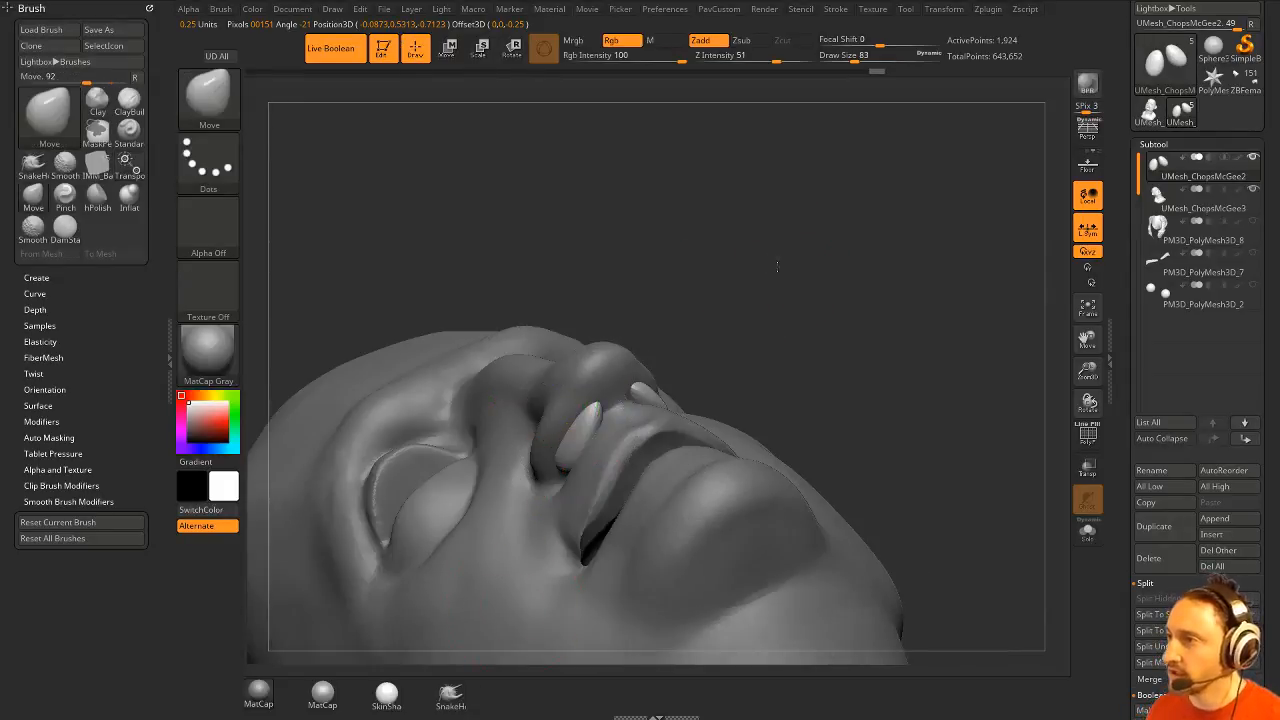
# Reshape the outer part of the nostril shapes with the Move brush at draw size 80.
pyautogui.moveTo(777, 263); pyautogui.dragTo(762, 212)
pyautogui.press('[')
pyautogui.moveTo(683, 354); pyautogui.dragTo(694, 323)
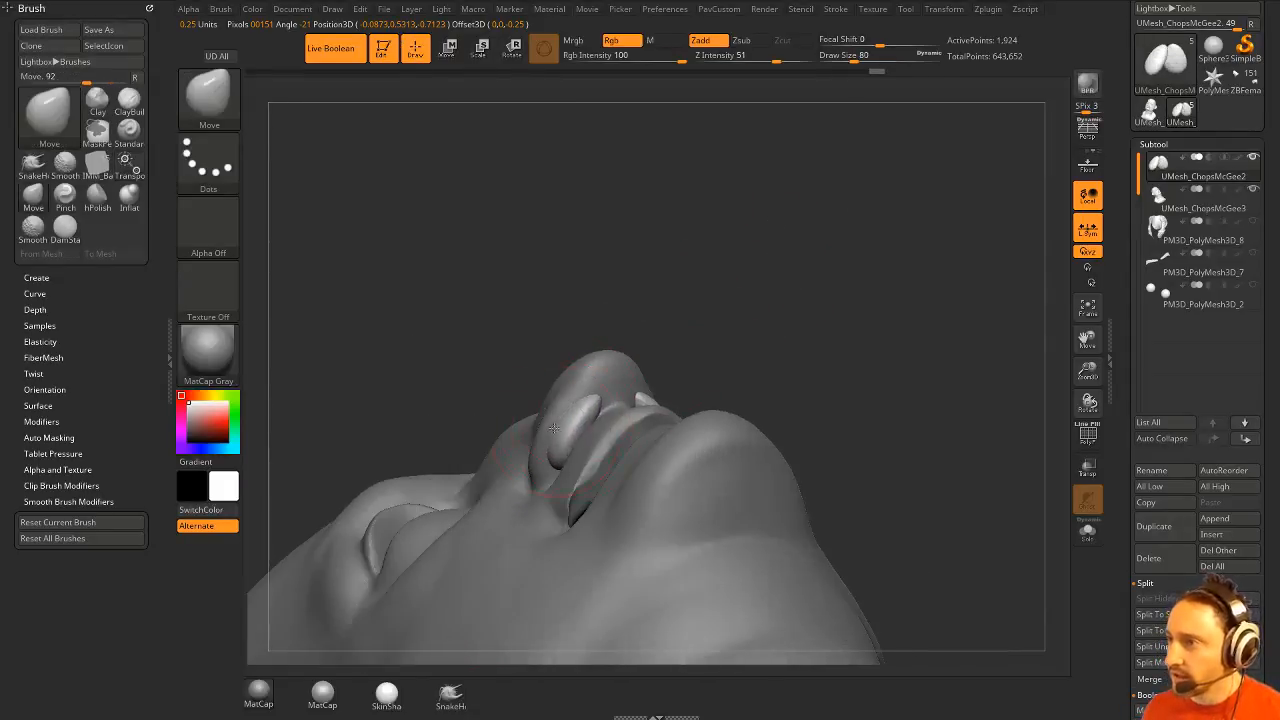
pyautogui.moveTo(549, 449); pyautogui.dragTo(553, 447)
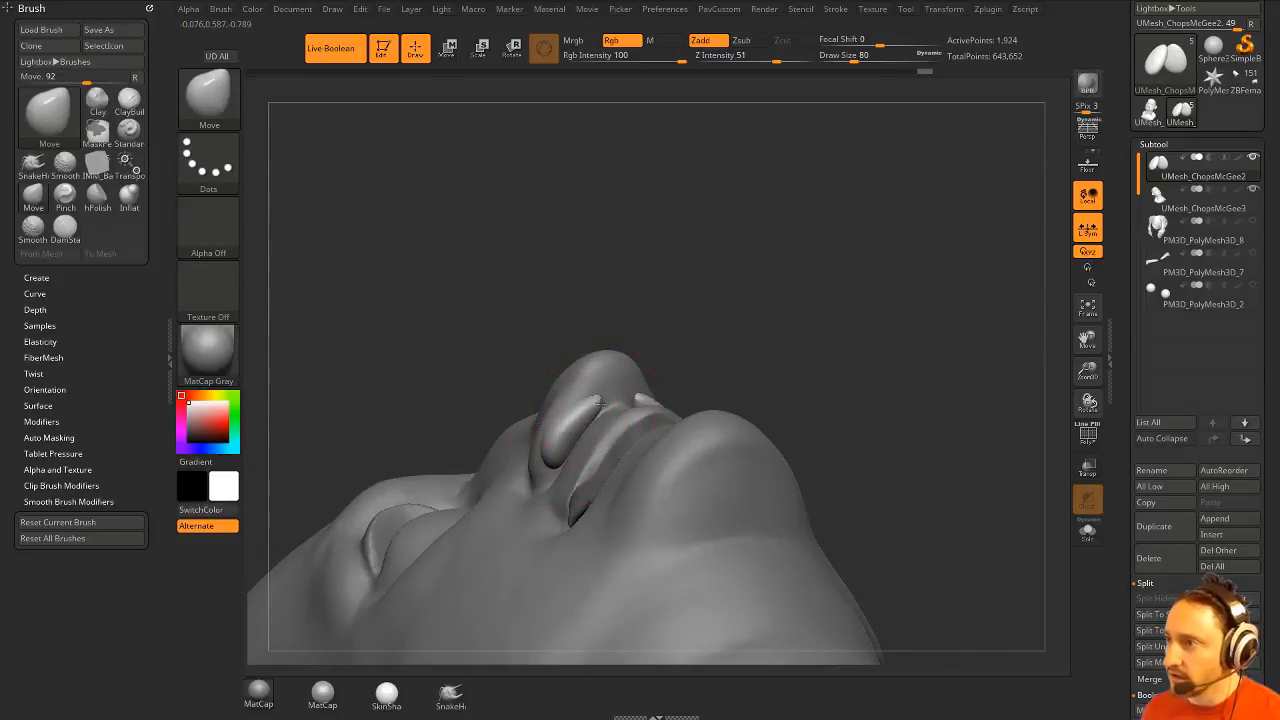
# Refine the ends of the nostril shapes near the nose tip with the Move brush at draw size 51.
pyautogui.press('s')
pyautogui.moveTo(601, 402); pyautogui.dragTo(596, 404)
pyautogui.moveTo(600, 402); pyautogui.dragTo(604, 405)
pyautogui.moveTo(682, 350); pyautogui.dragTo(698, 336)
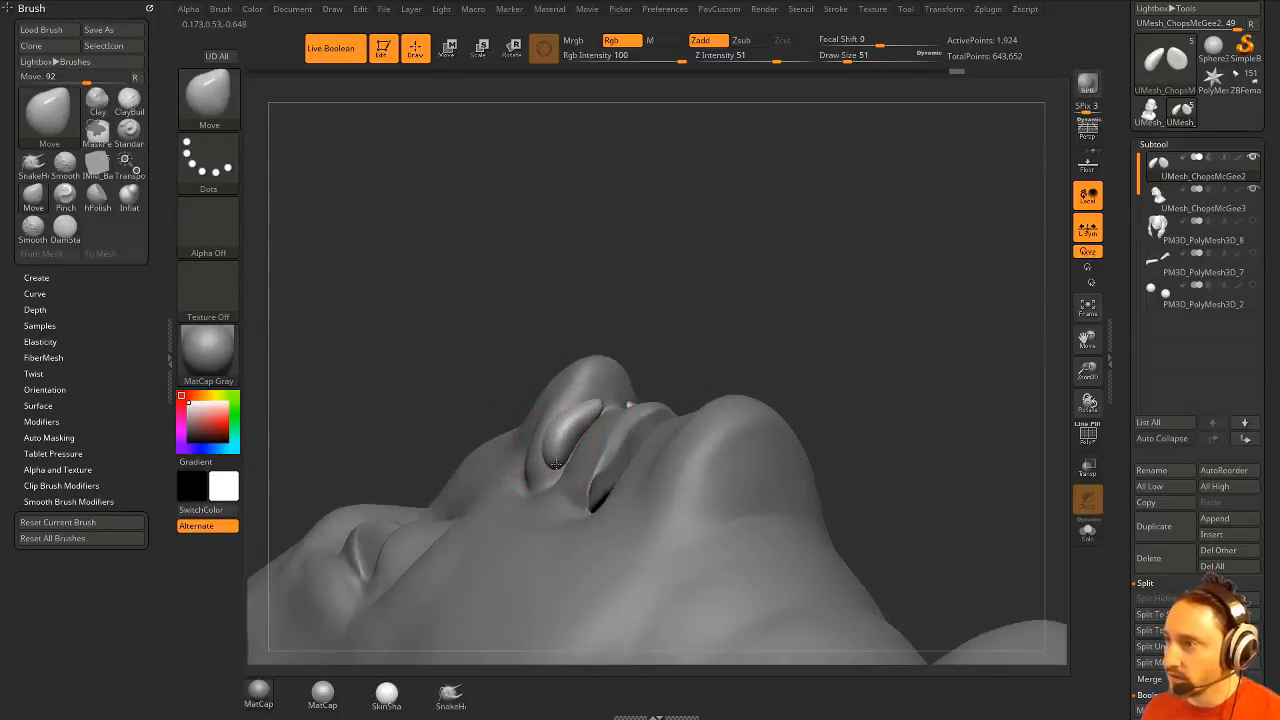
pyautogui.moveTo(800, 372); pyautogui.dragTo(811, 346)
# Place the nostril shapes below the head in the subtool list, set them to subtract and make a Boolean mesh.
pyautogui.click(1244, 422)
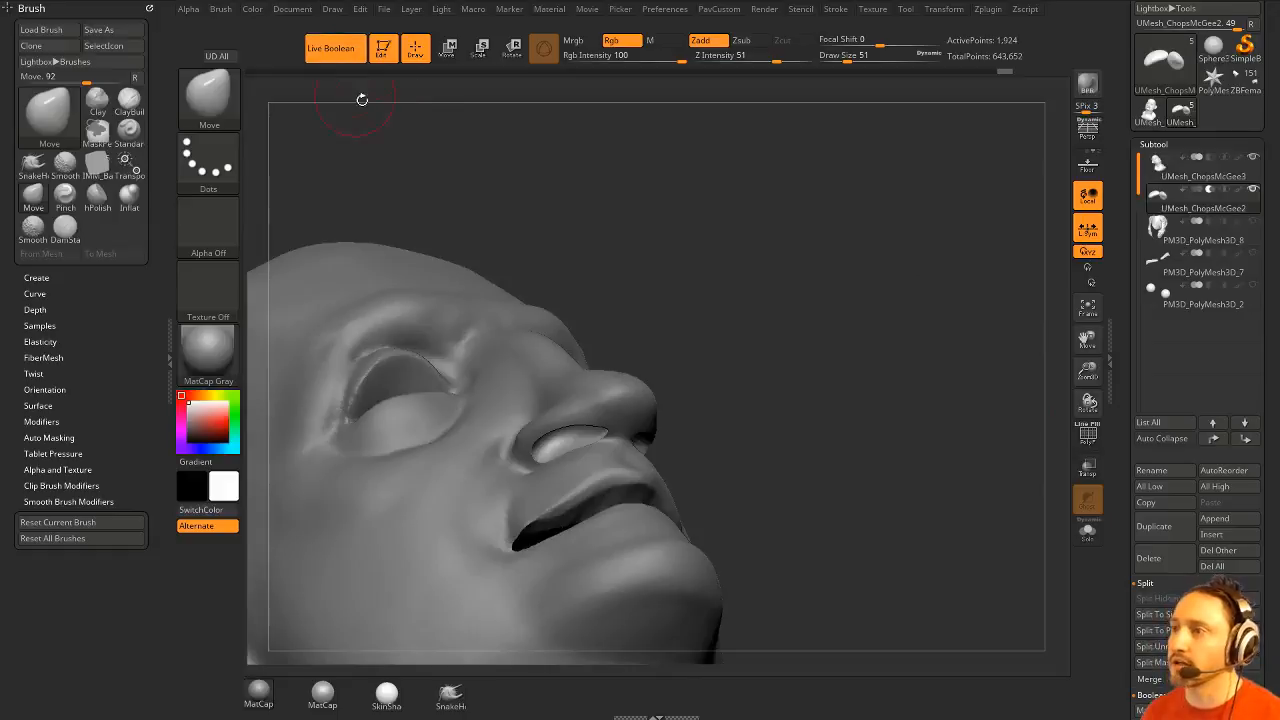
pyautogui.moveTo(786, 278); pyautogui.dragTo(983, 374)
pyautogui.scroll(-5, 1117, 397)
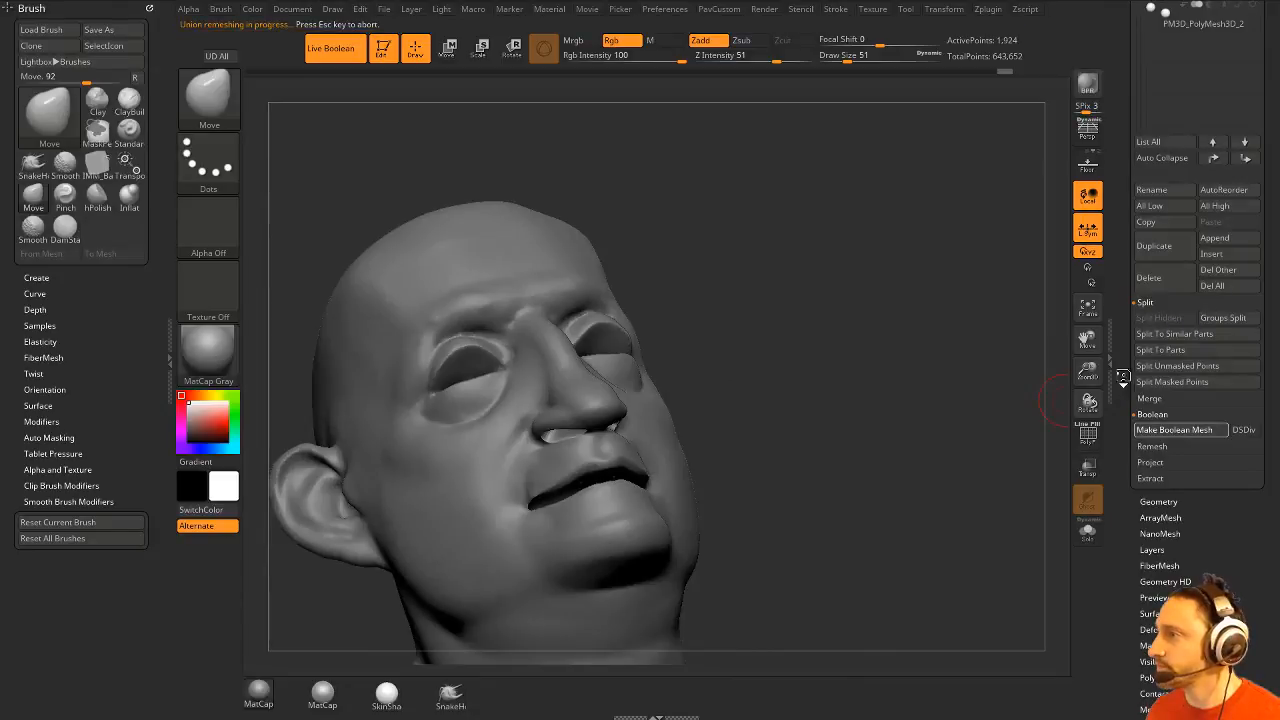
# Insert the Boolean result as a subtool and delete the original head and nostril-shape subtools.
pyautogui.scroll(5, 1134, 430)
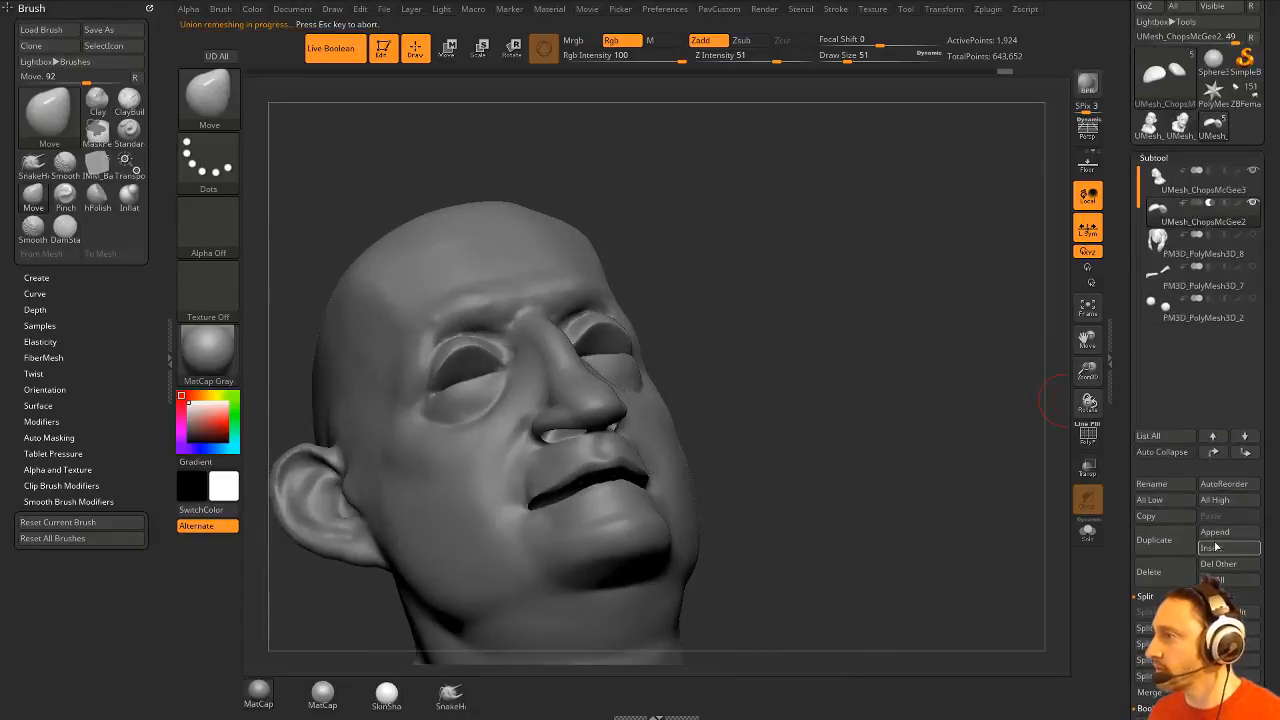
pyautogui.click(1216, 547)
pyautogui.click(716, 545)
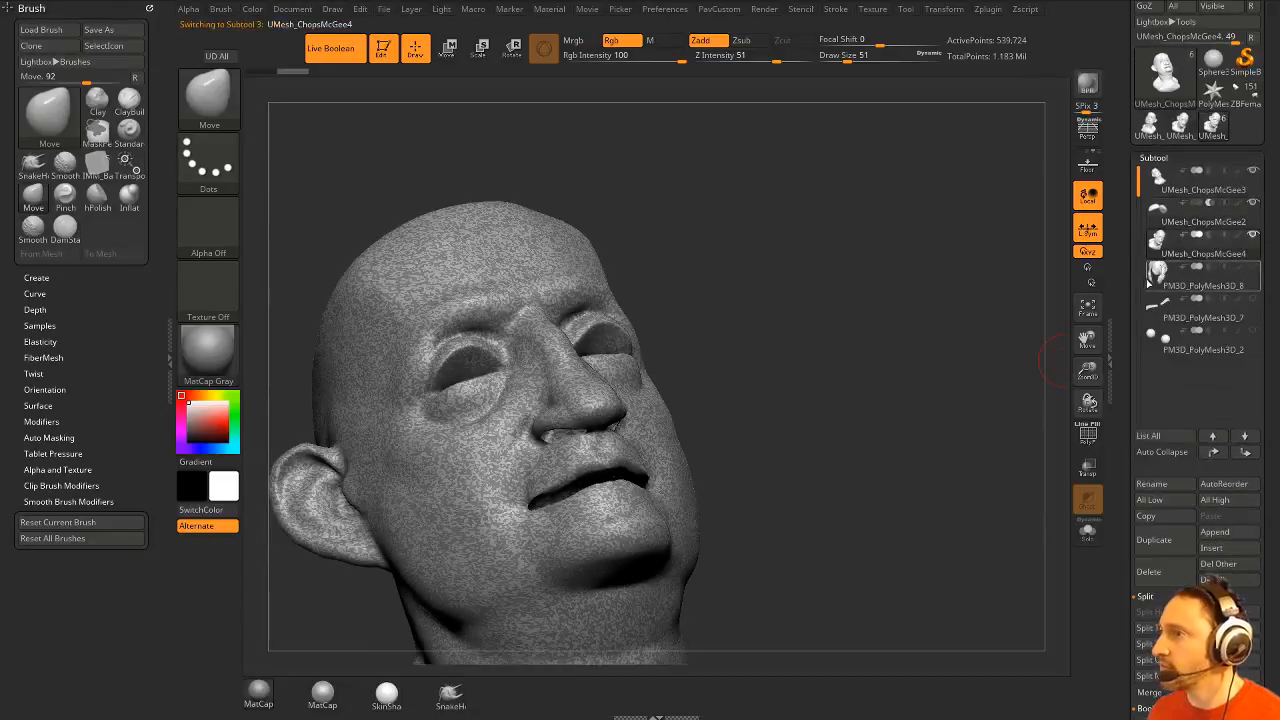
pyautogui.click(1155, 573)
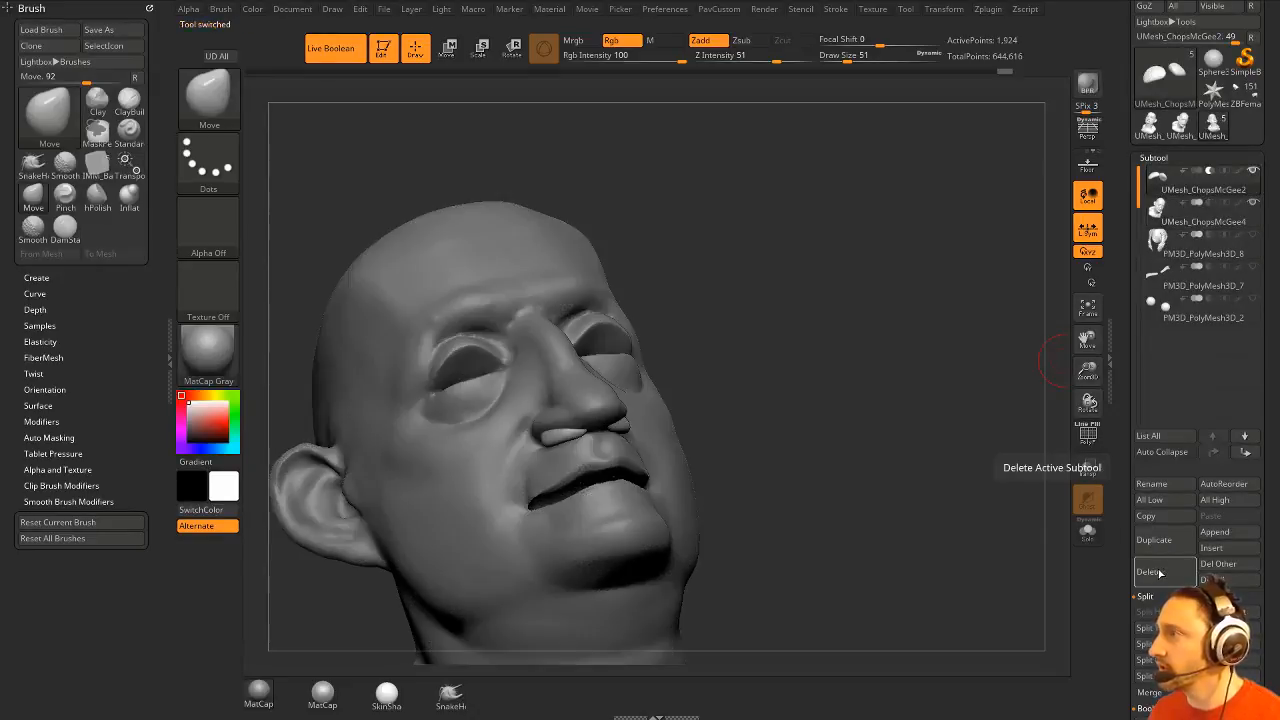
pyautogui.click(1151, 569)
# Turn on the polyframe display and examine the head's mesh and polygroups around the nostrils.
pyautogui.moveTo(830, 371); pyautogui.dragTo(907, 321)
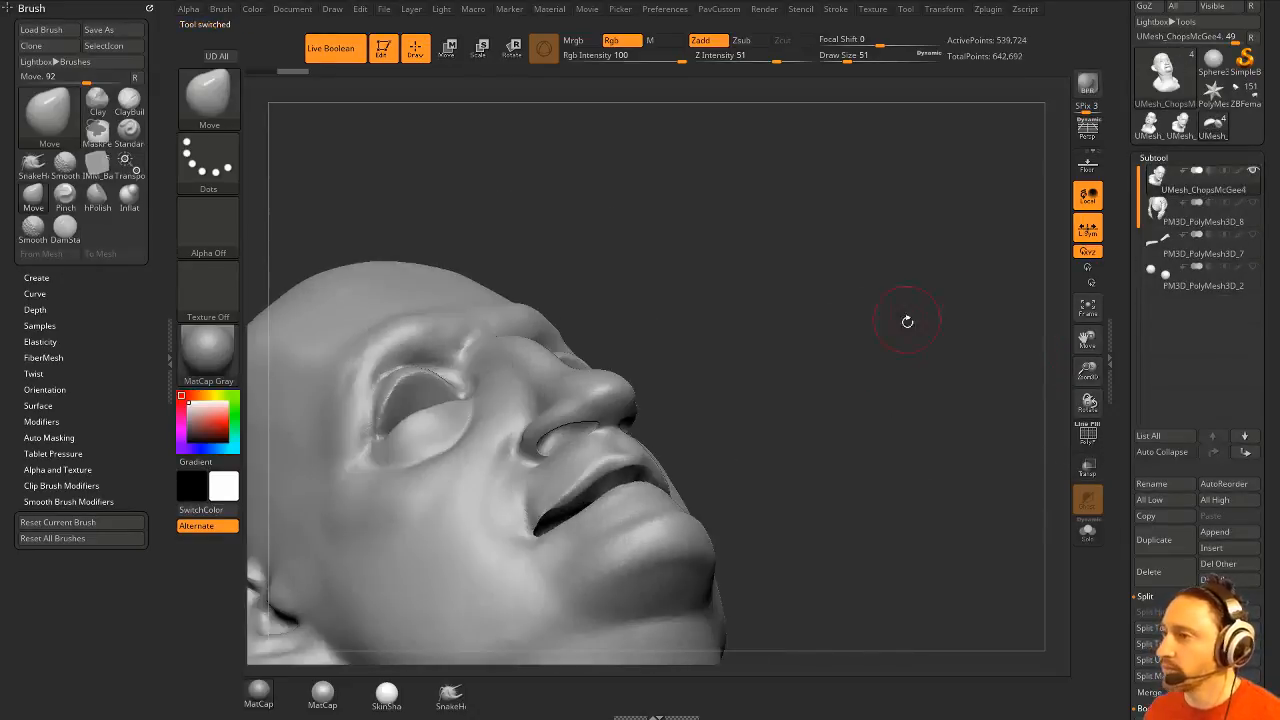
pyautogui.click(1088, 430)
pyautogui.moveTo(910, 392); pyautogui.dragTo(840, 420)
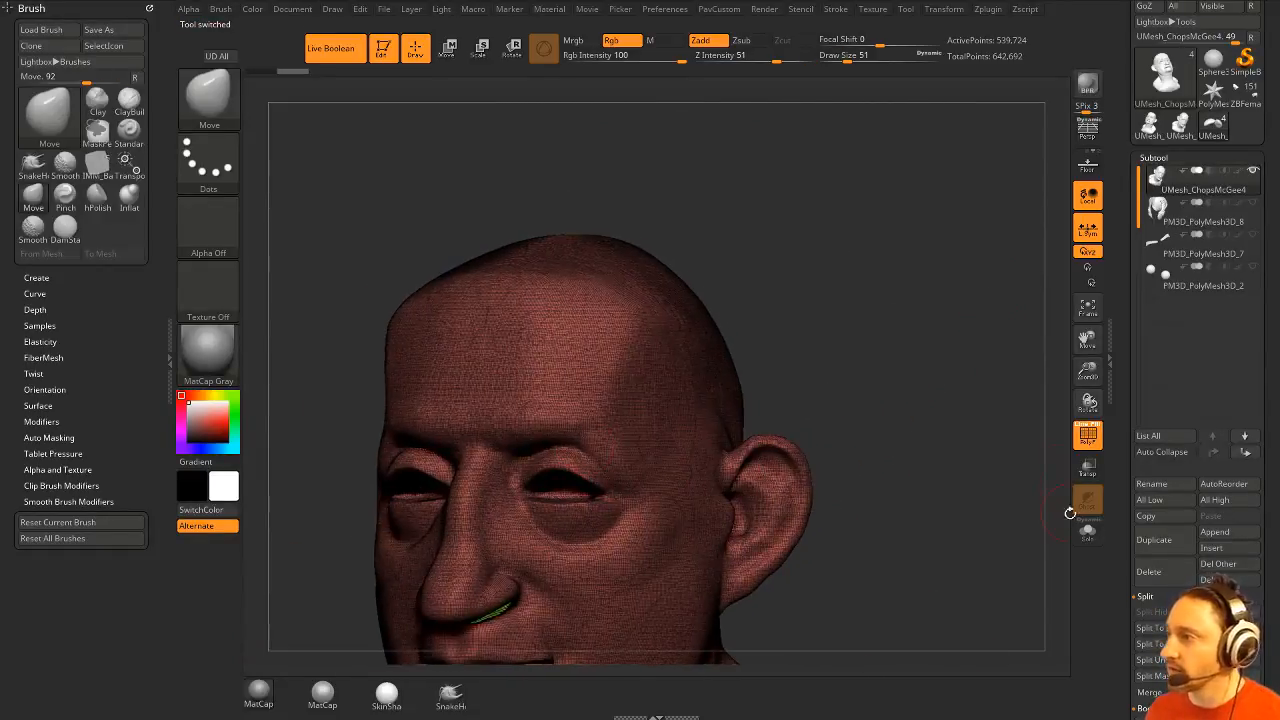